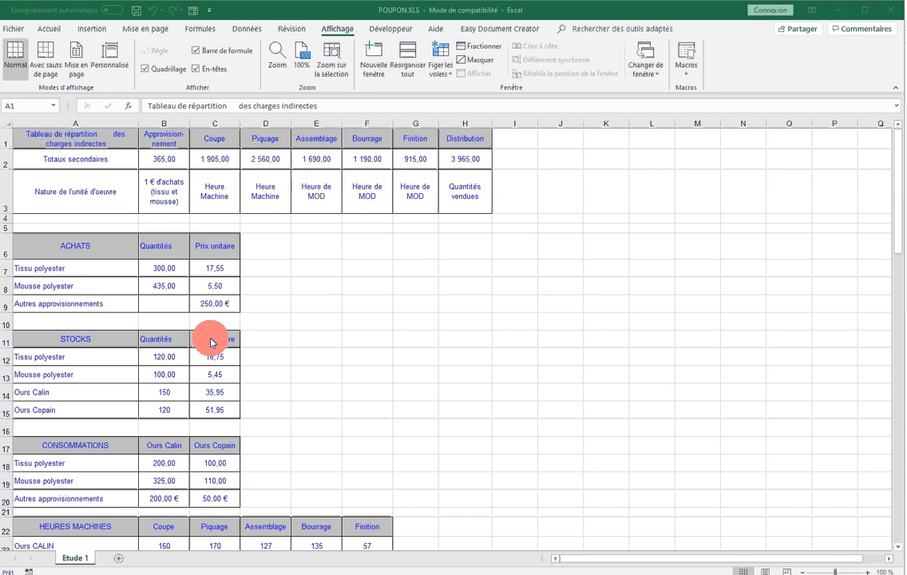
- Examine the input data tables and the calculation tables of the Etude 1 sheet, down to the RESULTAT ANALYTIQUE table
scroll(212, 342, "down", 1)
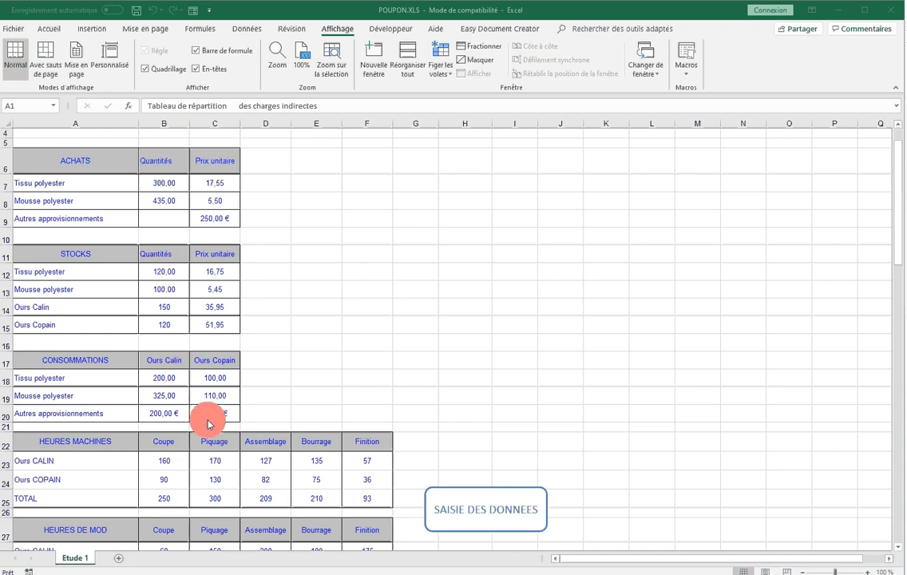
scroll(207, 424, "down", 9)
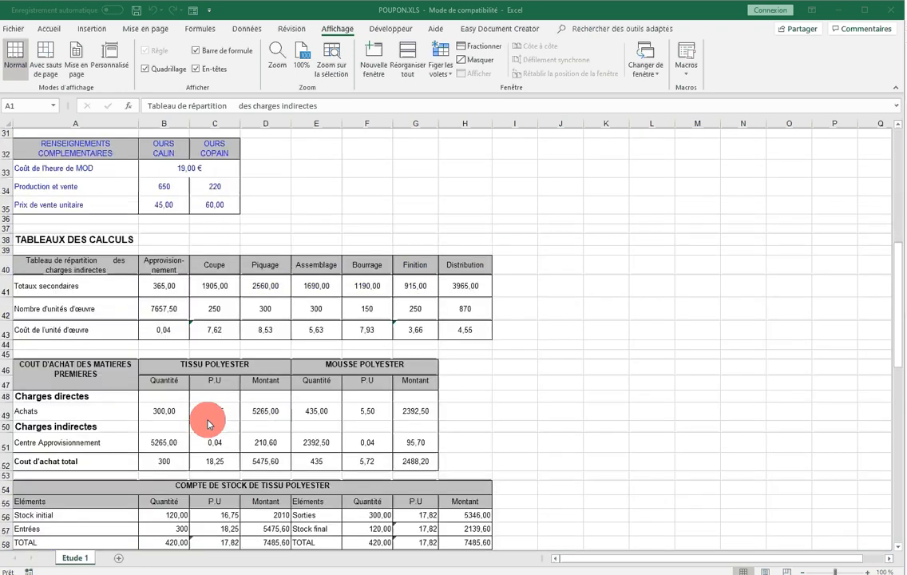
scroll(208, 424, "down", 2)
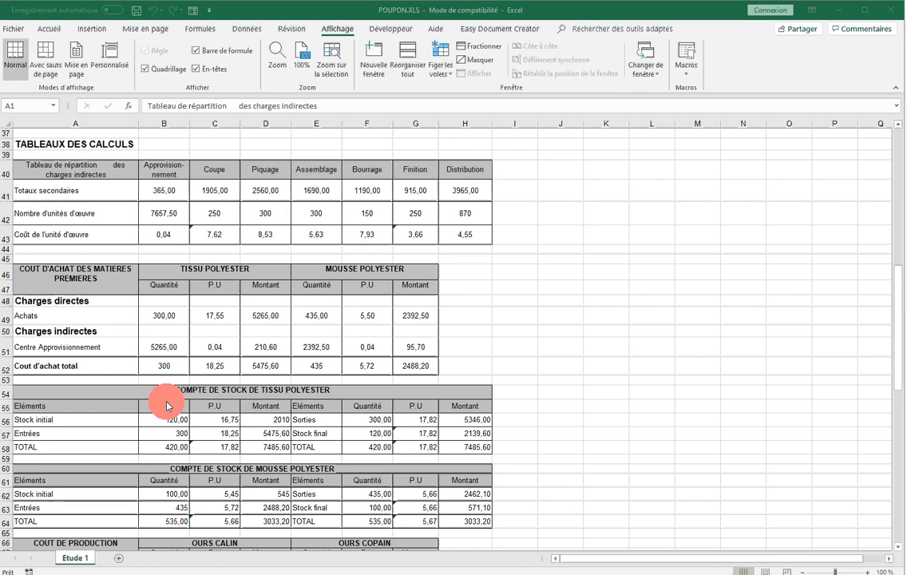
scroll(256, 462, "down", 2)
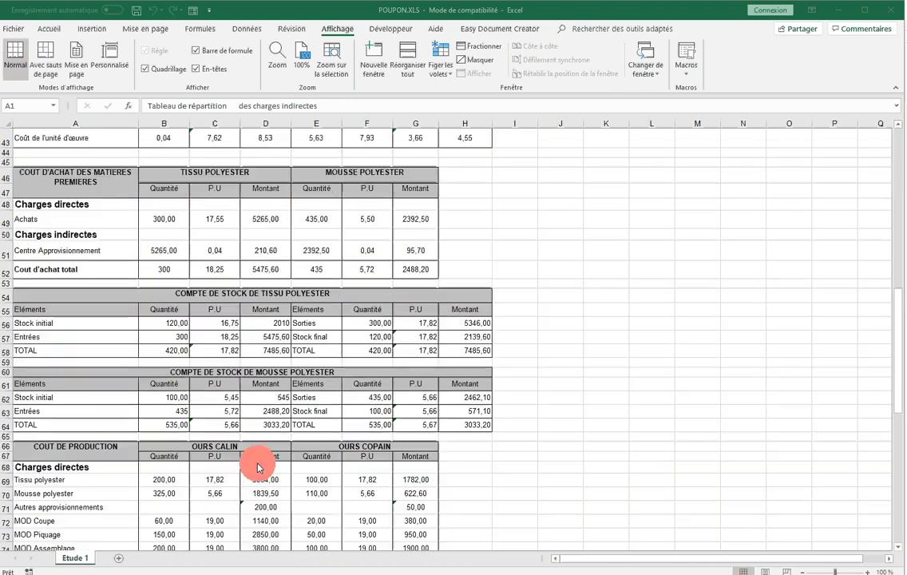
scroll(257, 467, "down", 2)
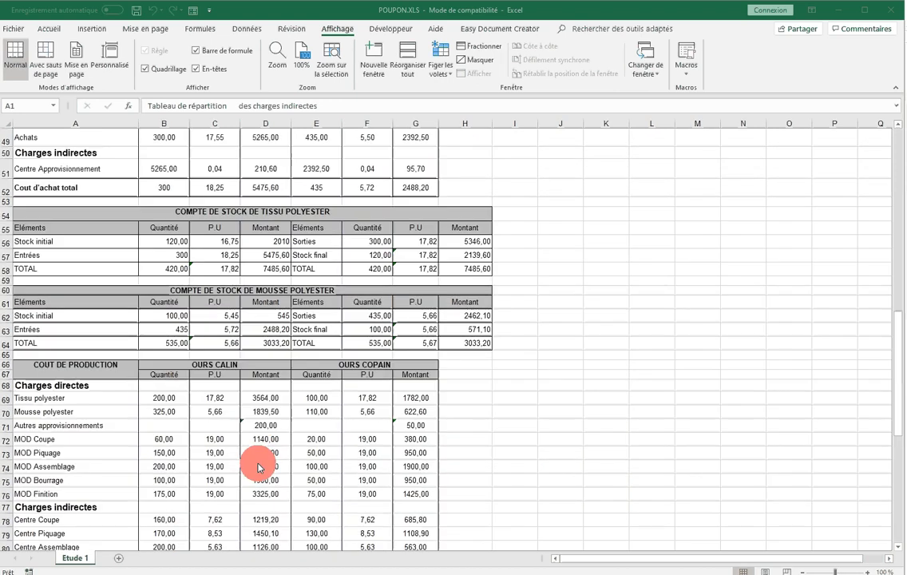
scroll(257, 467, "down", 5)
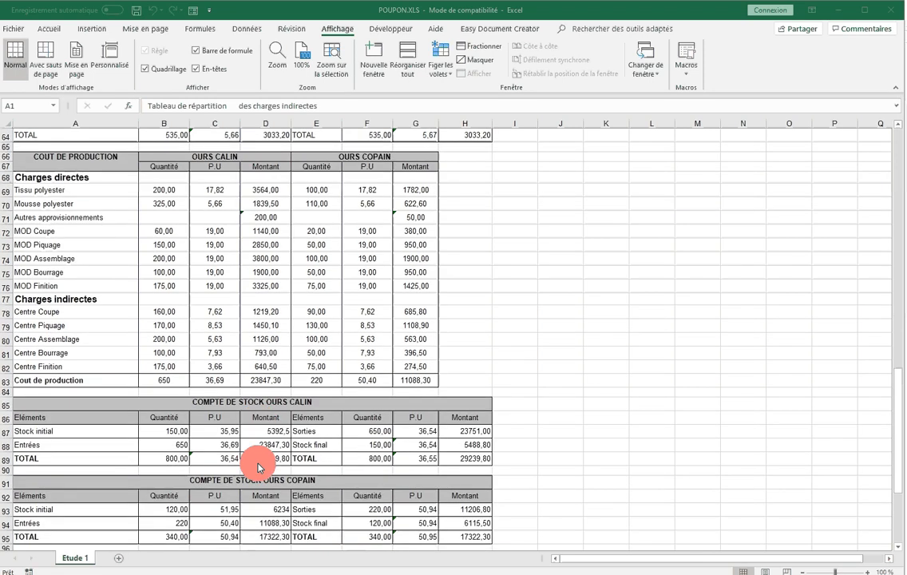
scroll(257, 467, "down", 7)
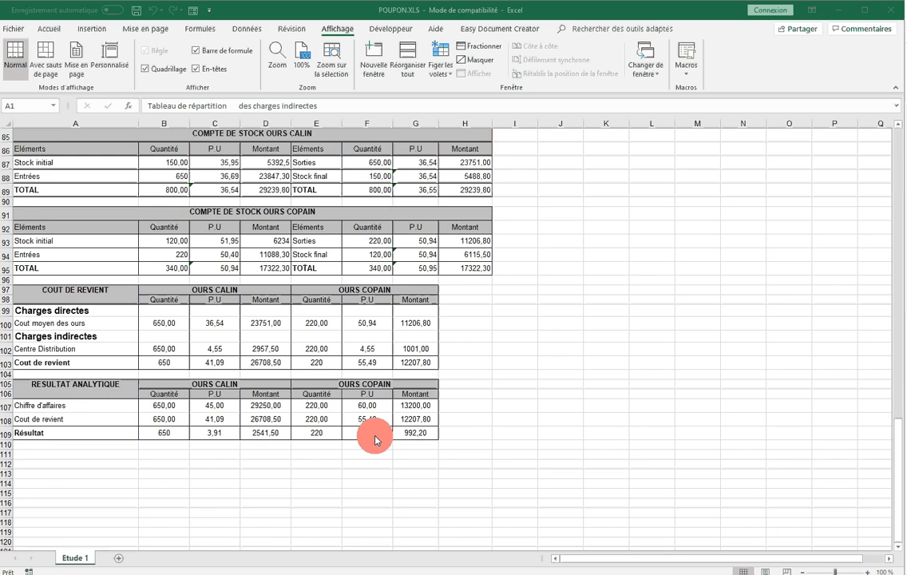
left_click(100, 454)
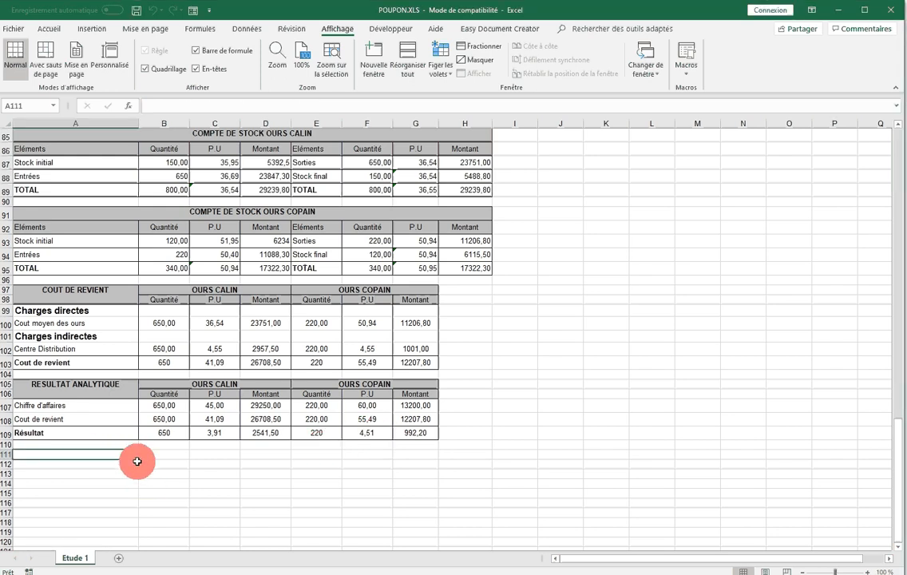
scroll(138, 462, "up", 18)
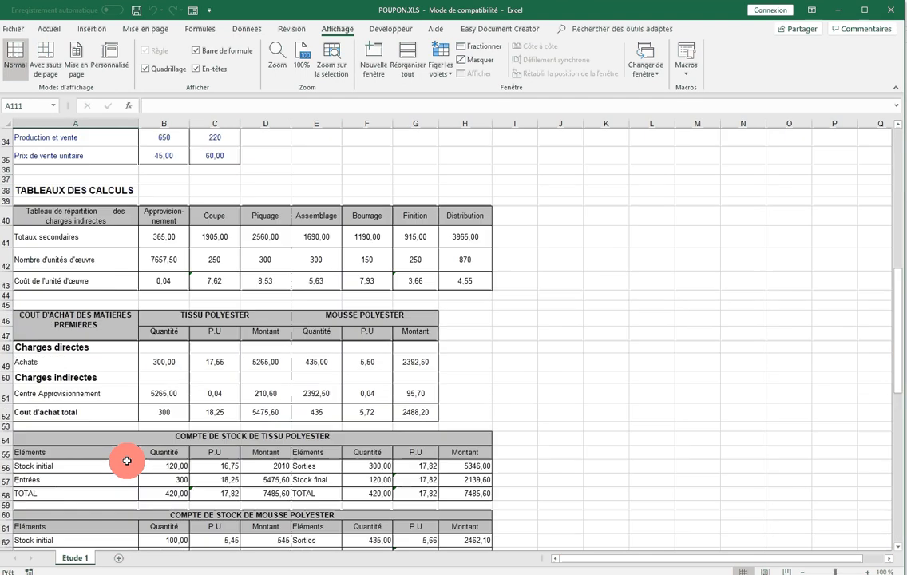
scroll(127, 461, "up", 10)
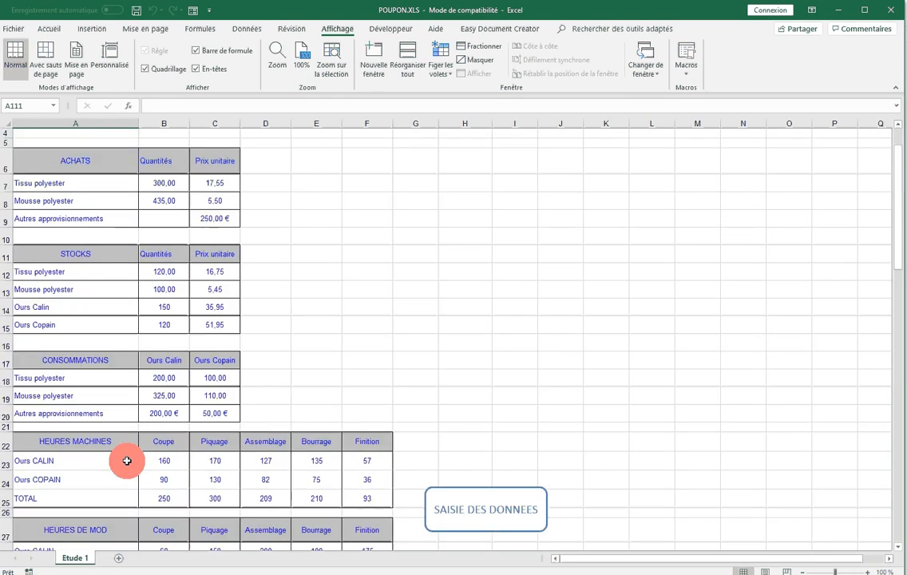
scroll(127, 461, "up", 1)
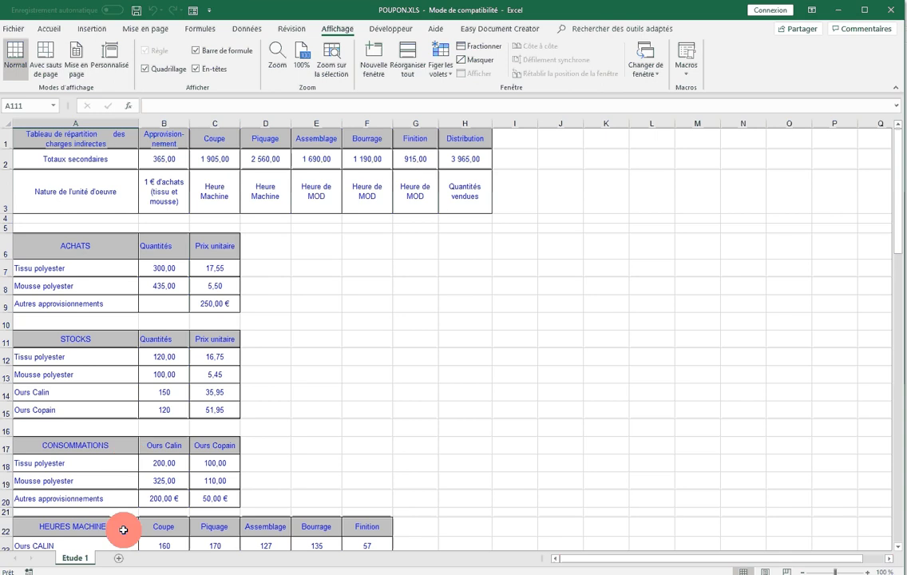
- Create a copy of the Etude 1 sheet at the end of the POUPON.XLS workbook
right_click(81, 563)
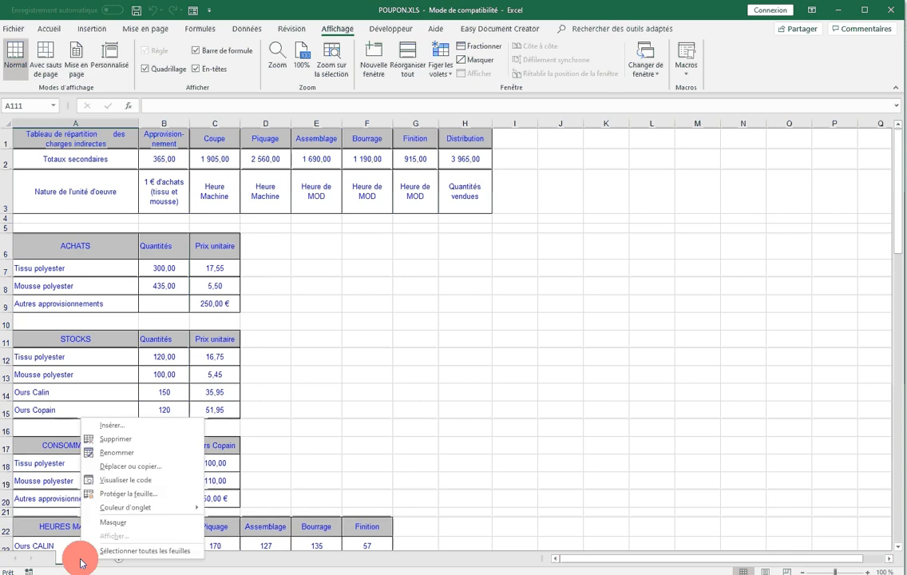
left_click(132, 467)
left_click(76, 458)
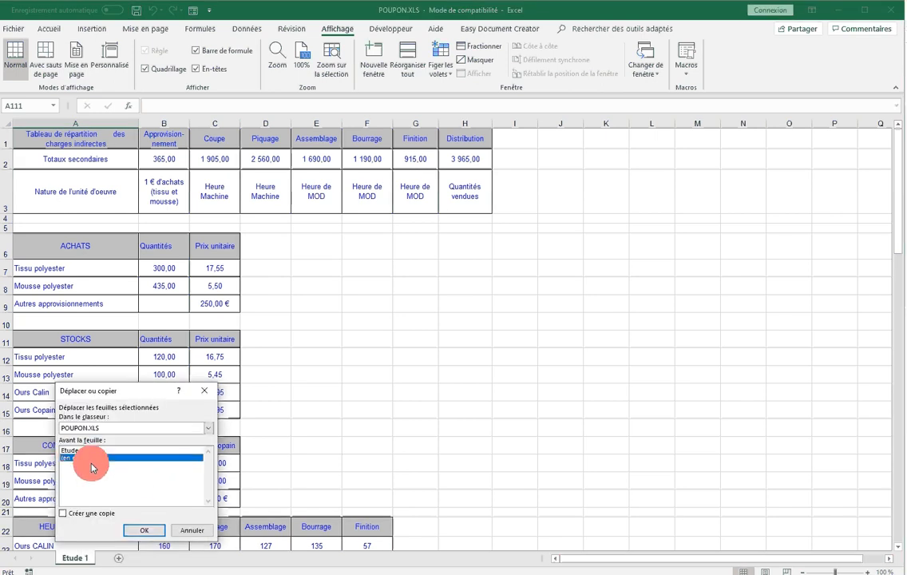
left_click(63, 512)
left_click(152, 531)
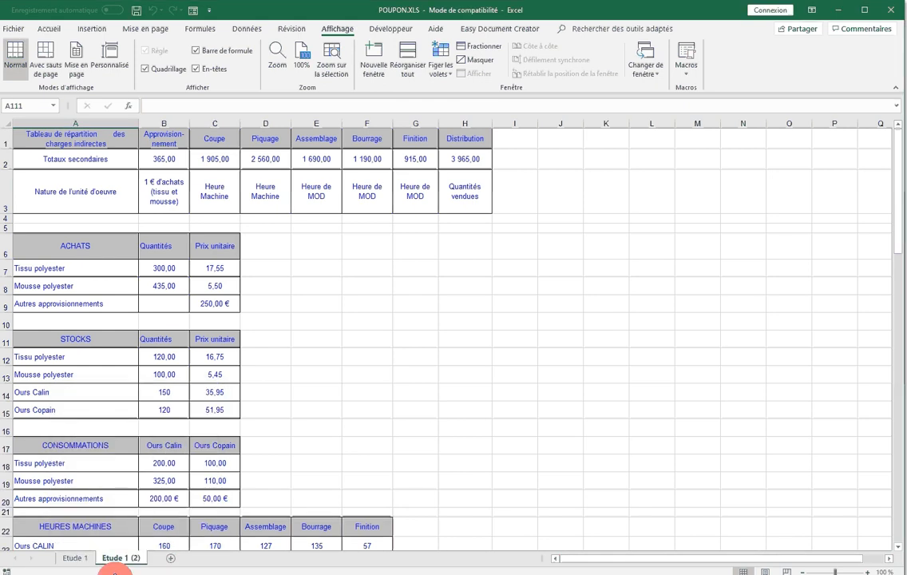
- Rename the copied sheet as "Augmentation MP"
right_click(125, 558)
left_click(168, 454)
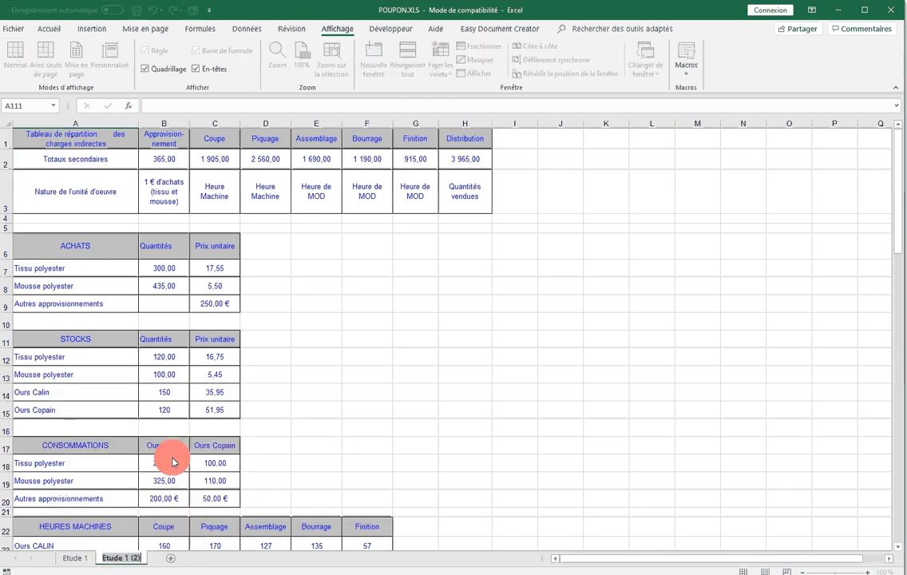
type("Aug")
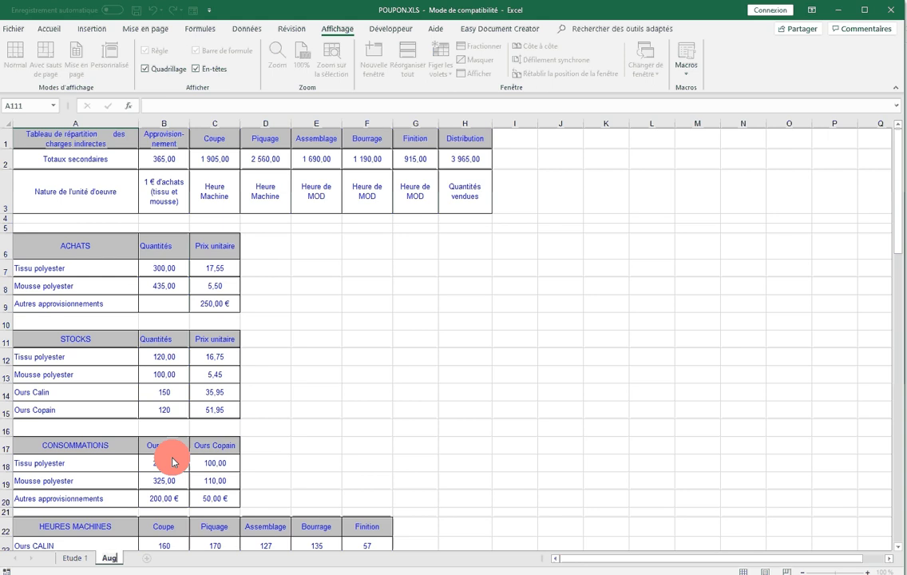
type("mentation MP")
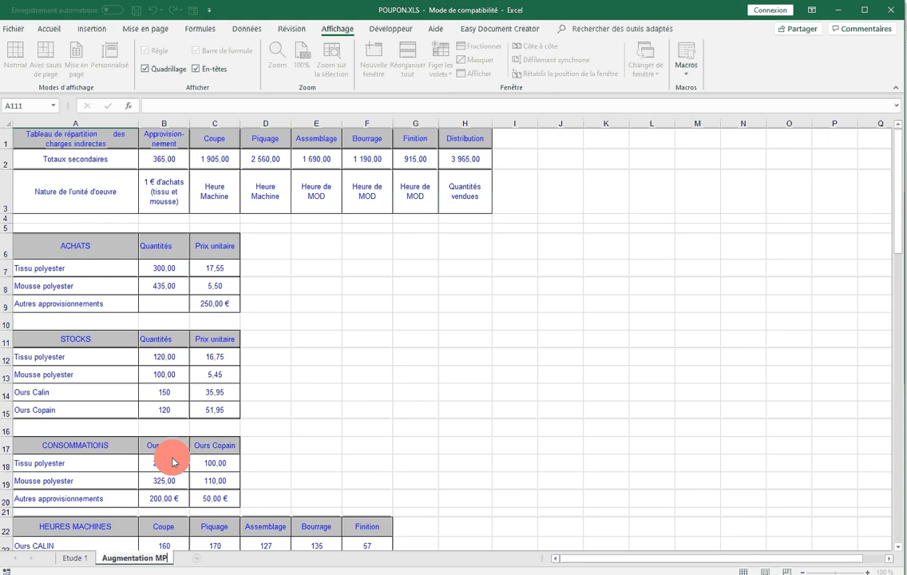
left_click(271, 425)
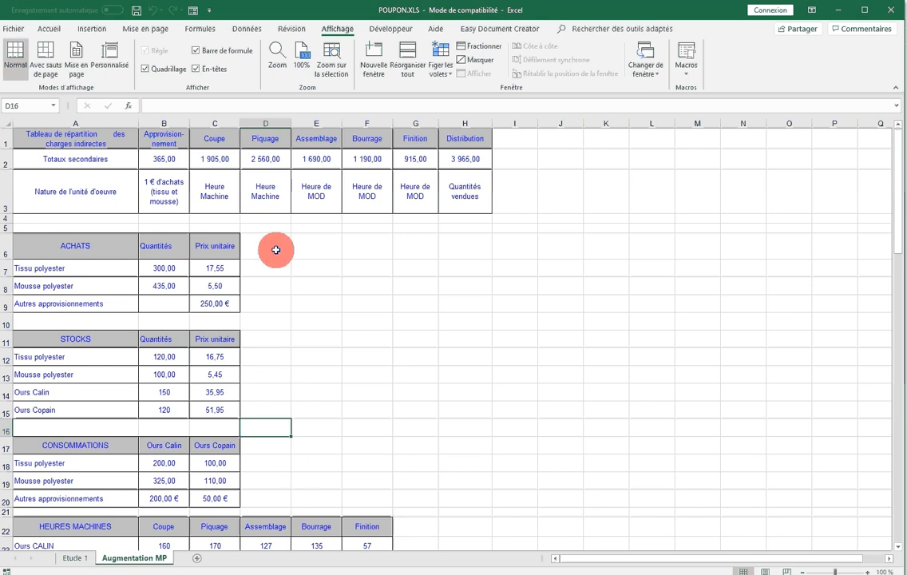
- Raise the Tissu polyester unit price in the ACHATS table by 20 % with the formula =17,55*1,2 in C7
left_click(205, 270)
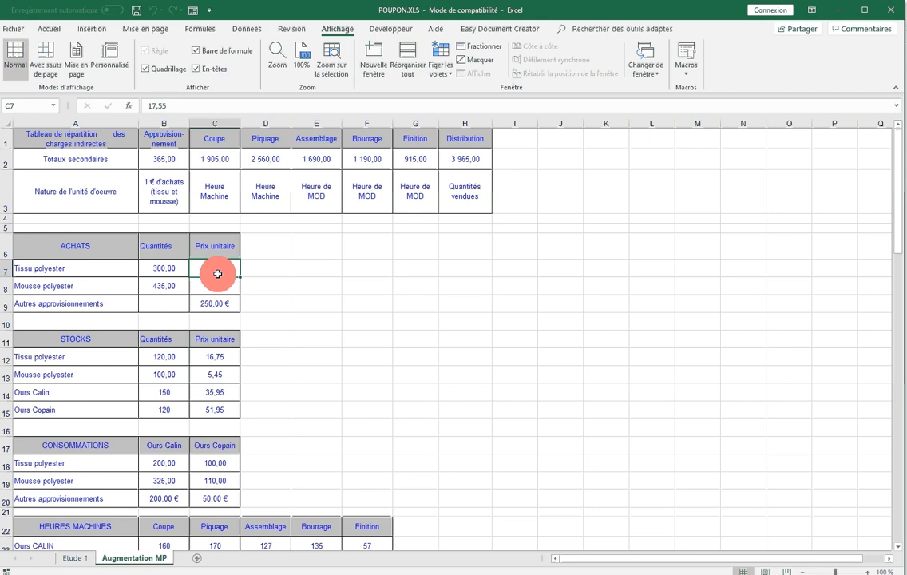
left_click(147, 106)
type("=")
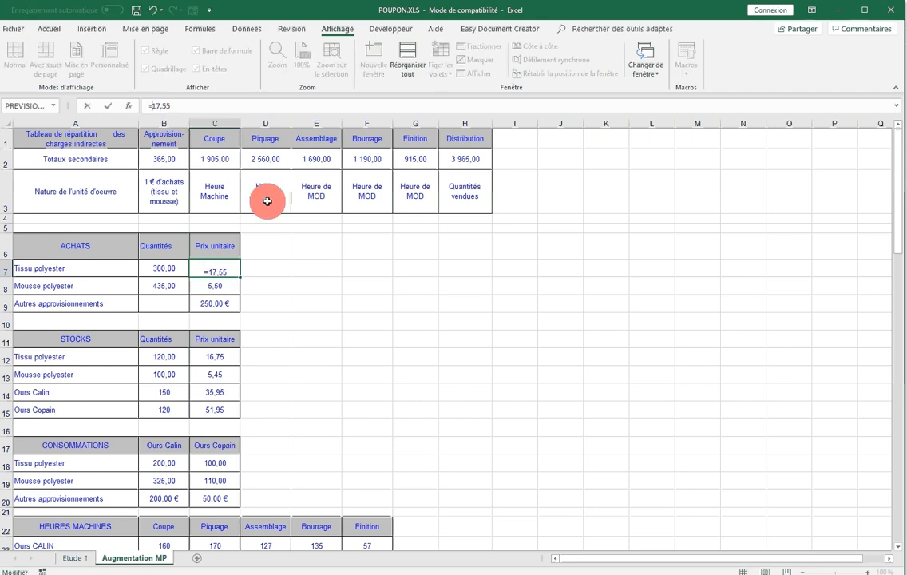
left_click(190, 107)
type("*1,2")
key("Return")
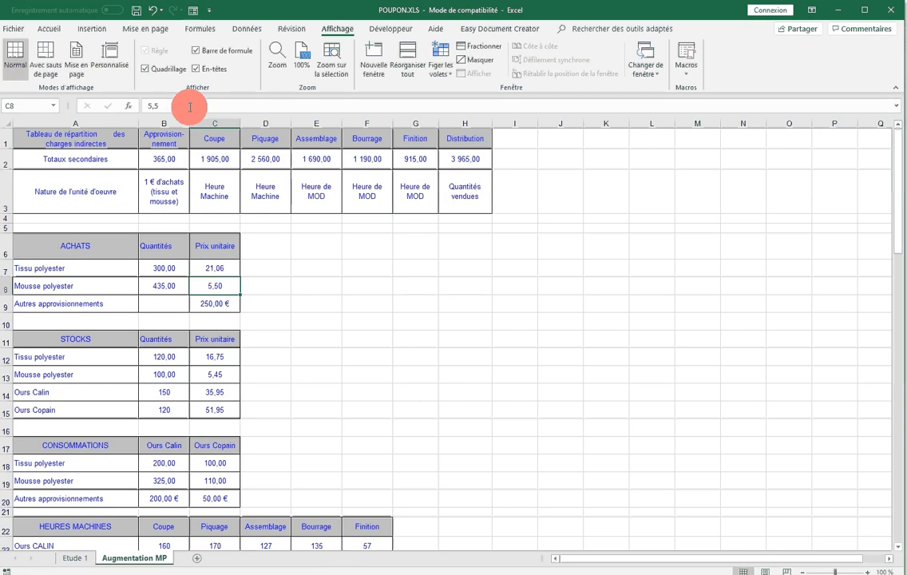
- Check the price formula in C7 and examine the unit results of Ours Calin and Ours Copain in the RESULTAT ANALYTIQUE table
left_click(222, 268)
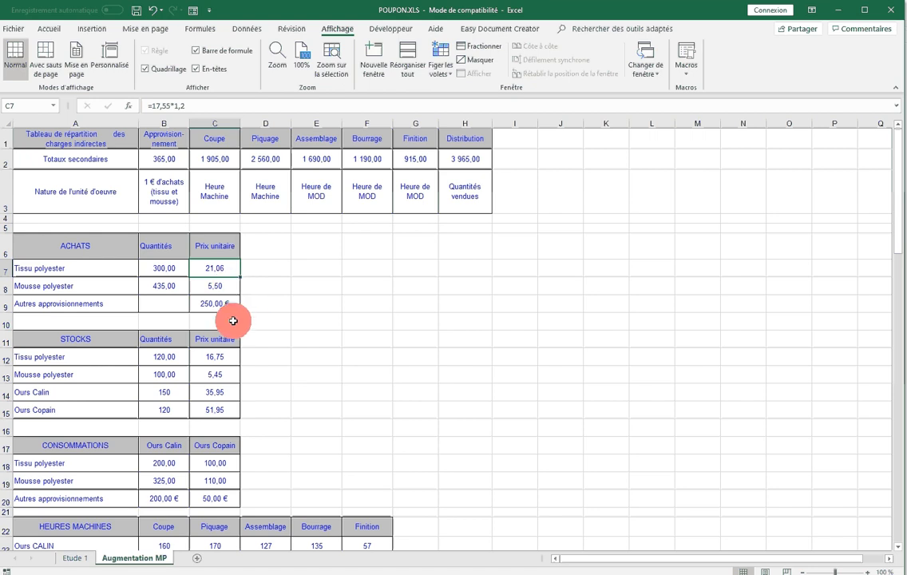
scroll(233, 318, "down", 2)
scroll(236, 323, "down", 3)
scroll(237, 326, "down", 20)
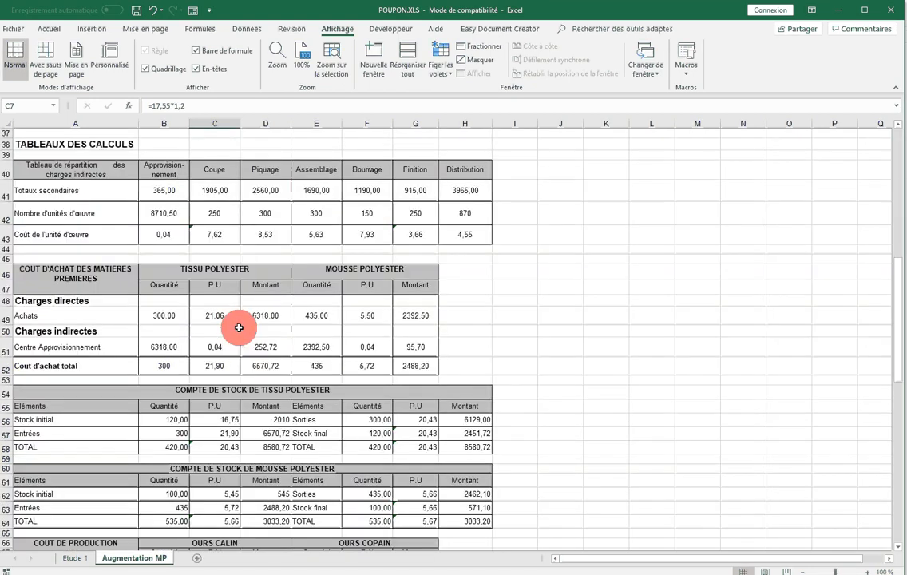
scroll(239, 327, "down", 4)
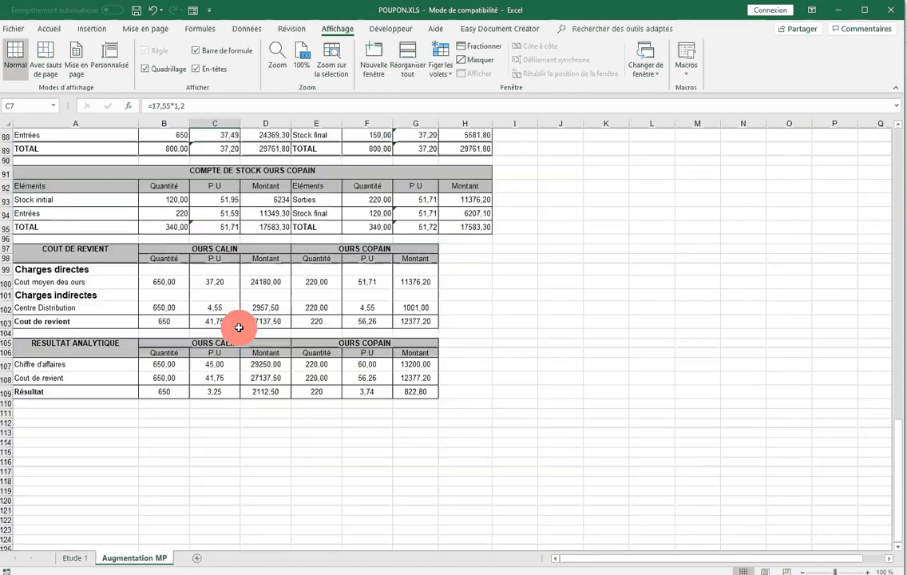
left_click(228, 392)
left_click(362, 392)
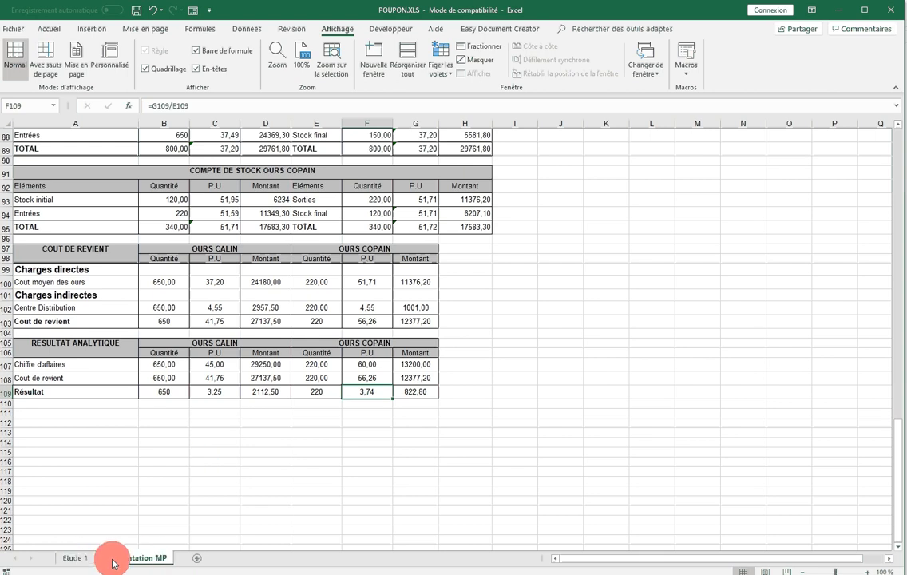
- Delete the Augmentation MP sheet permanently from the workbook
right_click(153, 560)
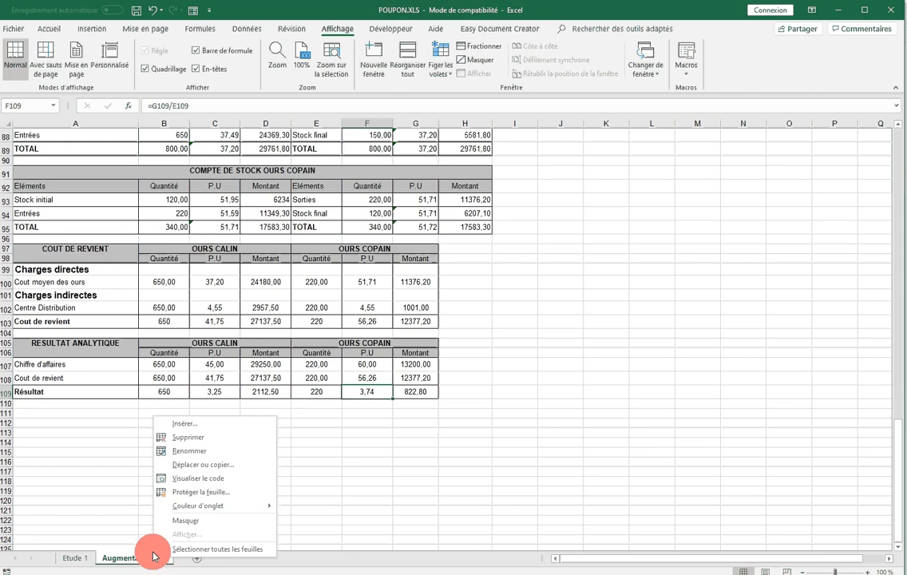
left_click(191, 438)
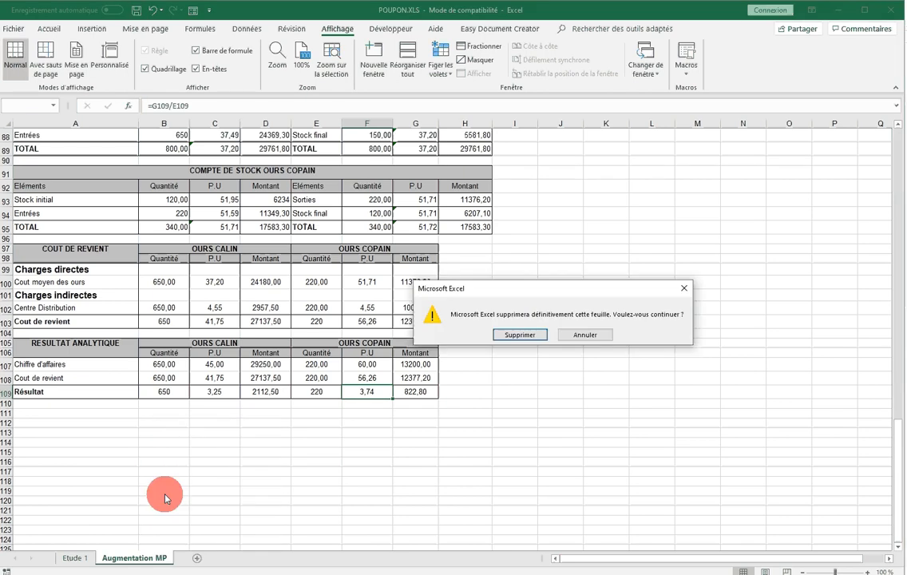
left_click(520, 335)
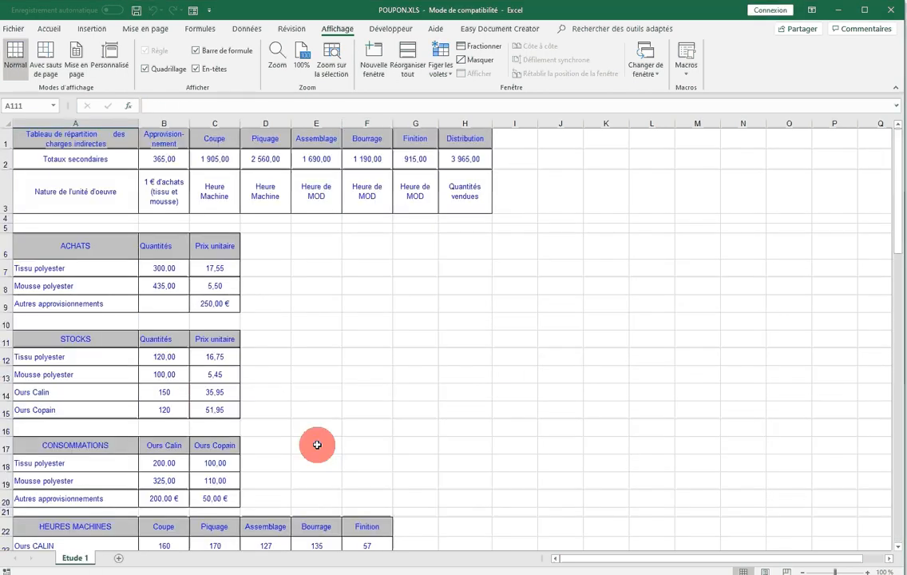
- Add a scenario named "Augmentation de la matière première" in the Scenario Manager
left_click(308, 337)
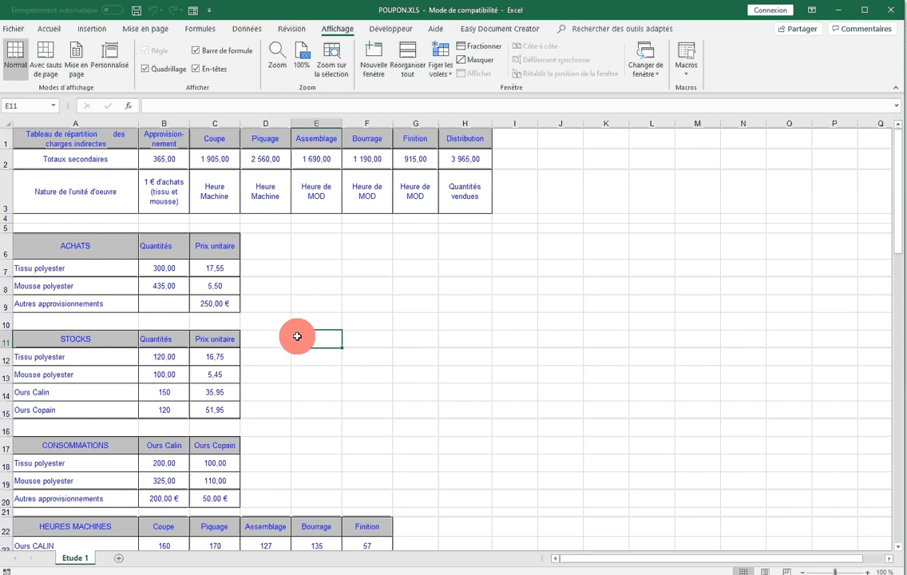
left_click(249, 29)
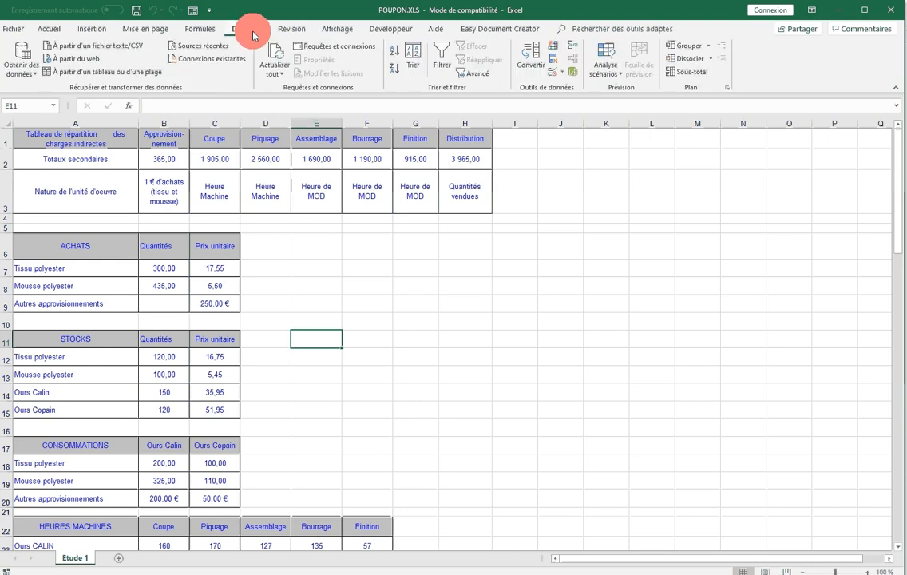
left_click(617, 77)
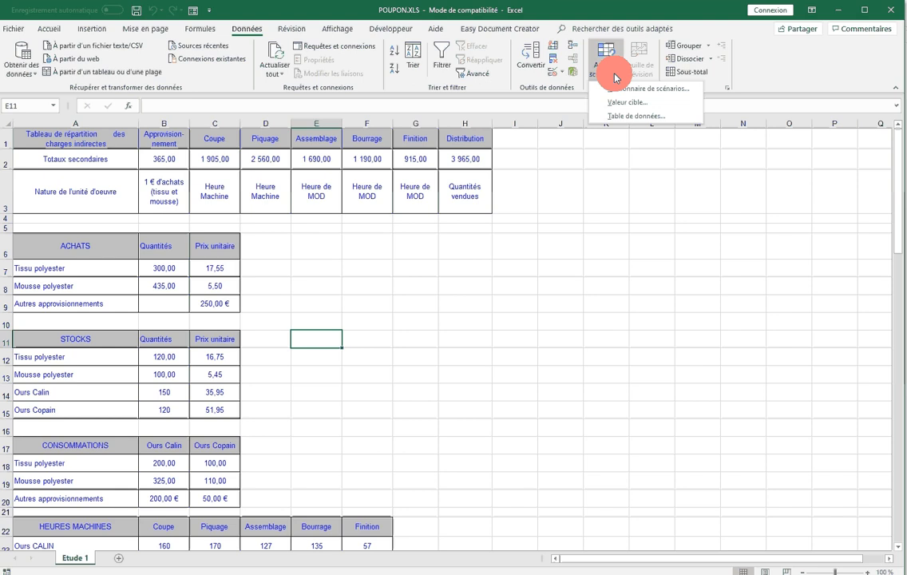
left_click(616, 89)
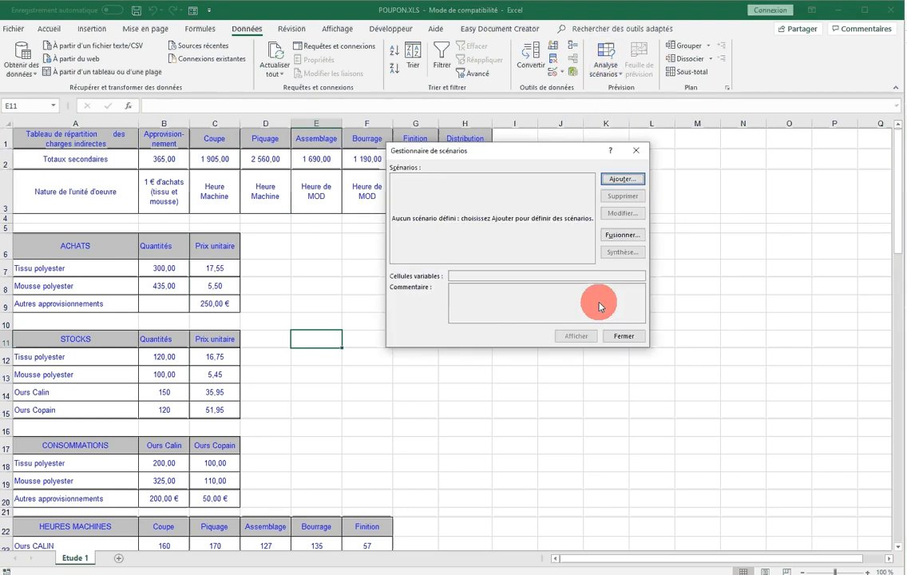
left_click(603, 184)
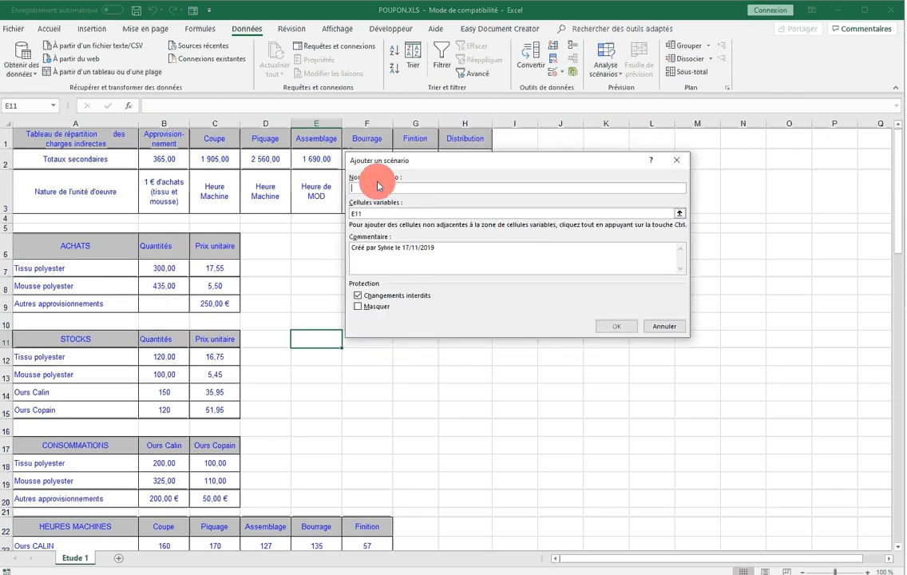
type("Augmentation d")
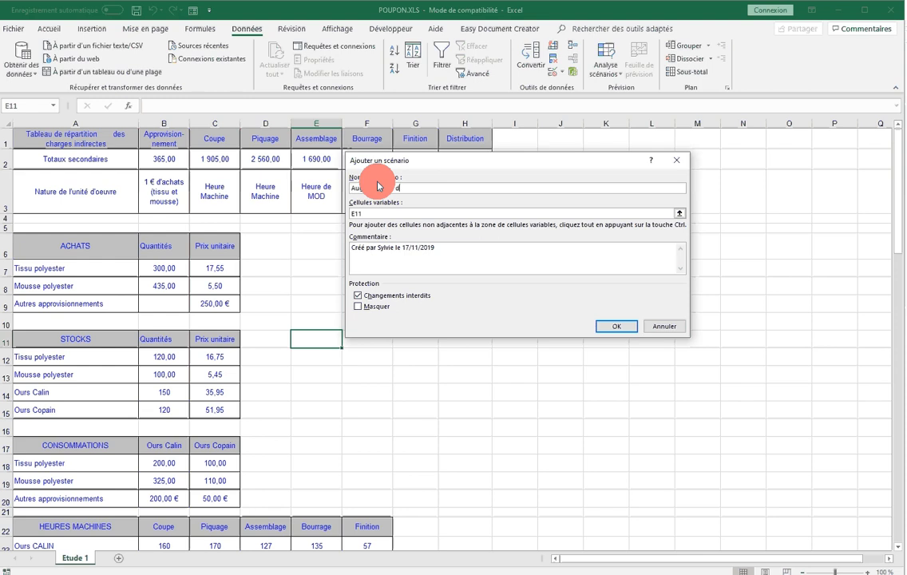
type("e la matière première")
- Set the scenario's changing cell to C7, the Tissu polyester unit price in the ACHATS table
left_click(373, 214)
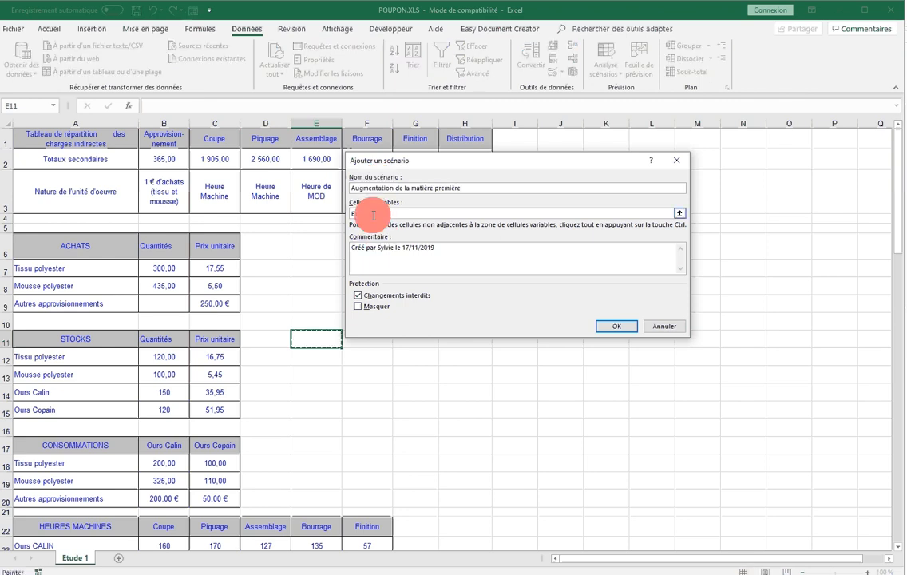
key("BackSpace")
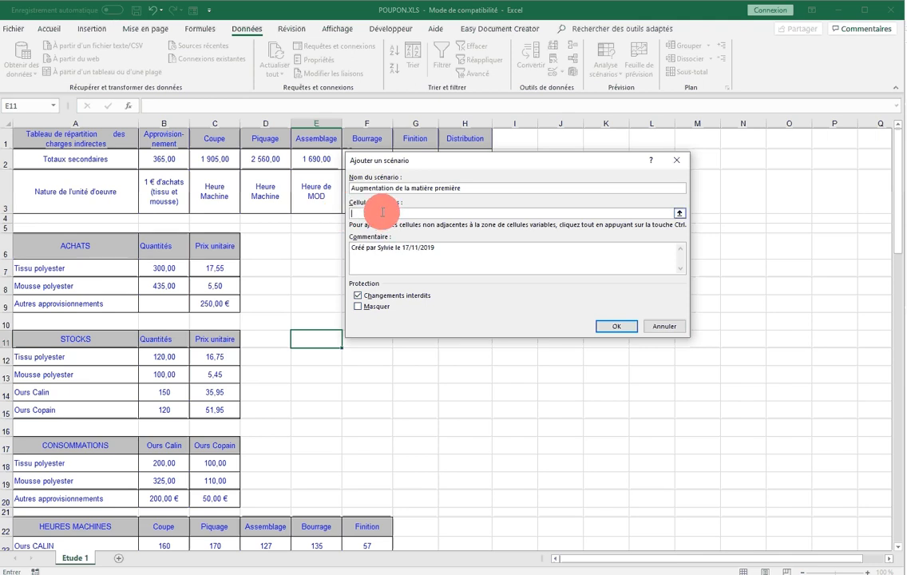
left_click(223, 272)
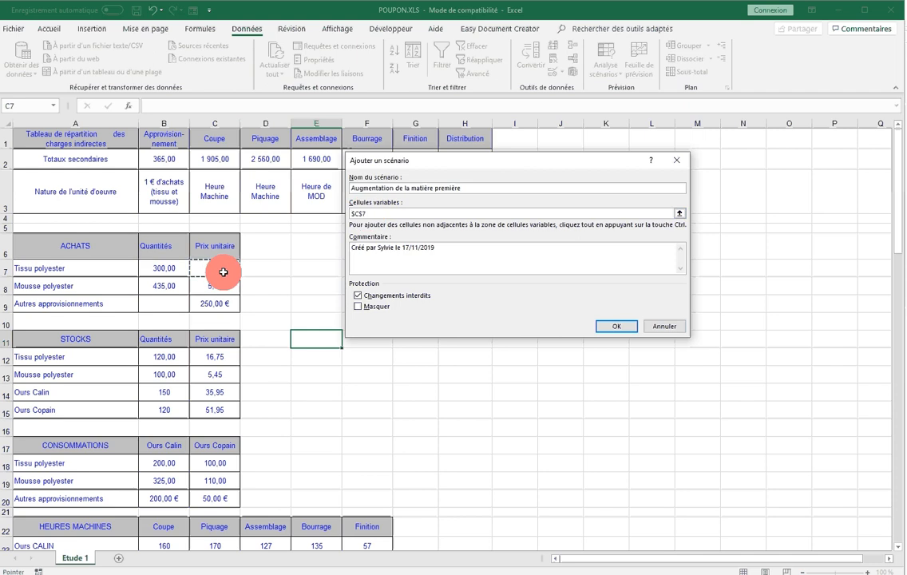
left_click(611, 329)
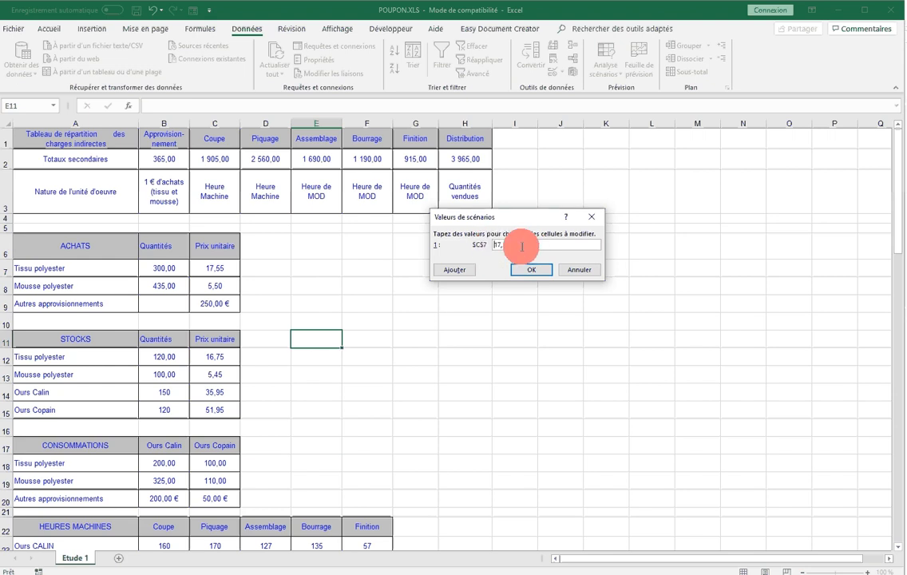
- Set the scenario value of $C$7 to =17,55*1,2 and accept its conversion to a value
type("=")
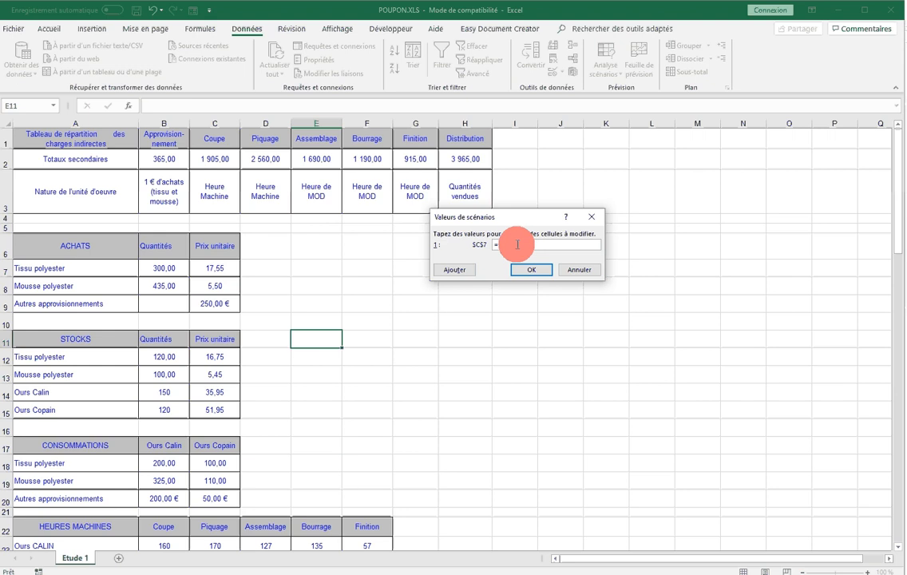
type("*1,2")
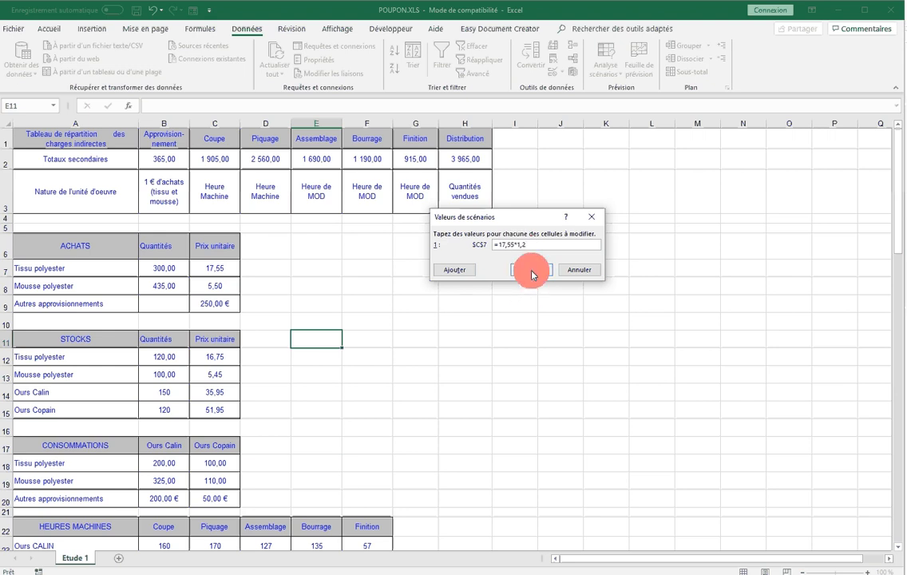
left_click(531, 271)
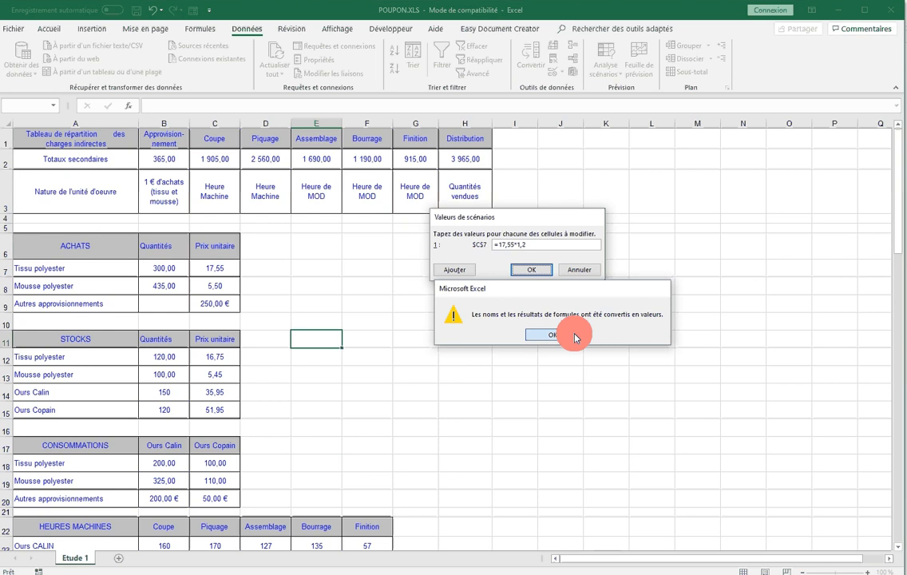
left_click(546, 336)
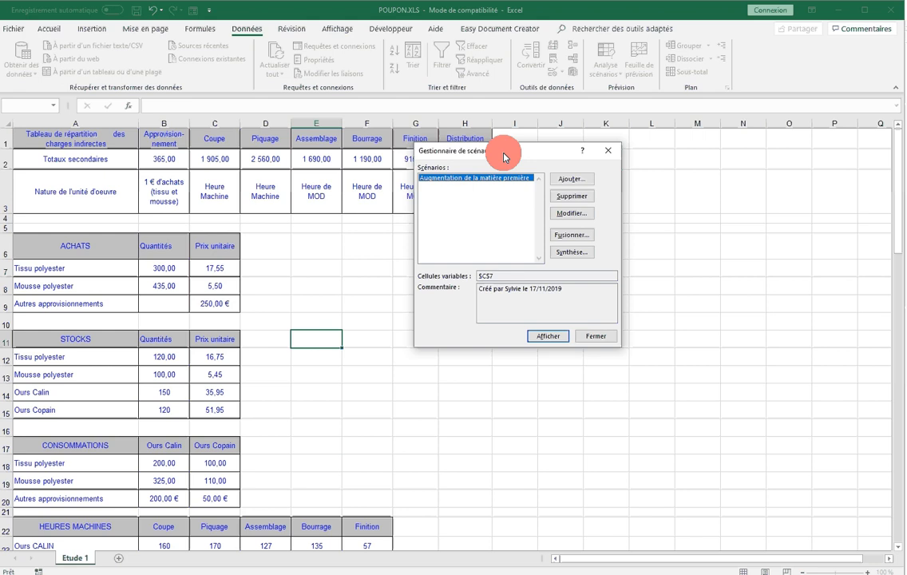
- Generate a scenario summary report with the unit results C109 and F109 of the RESULTAT ANALYTIQUE table as result cells
left_click(572, 254)
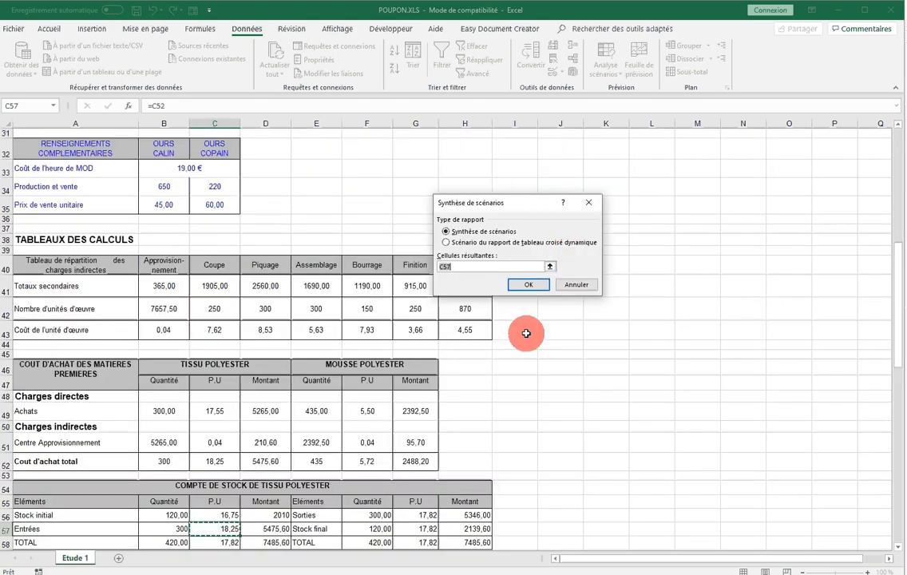
left_click(471, 267)
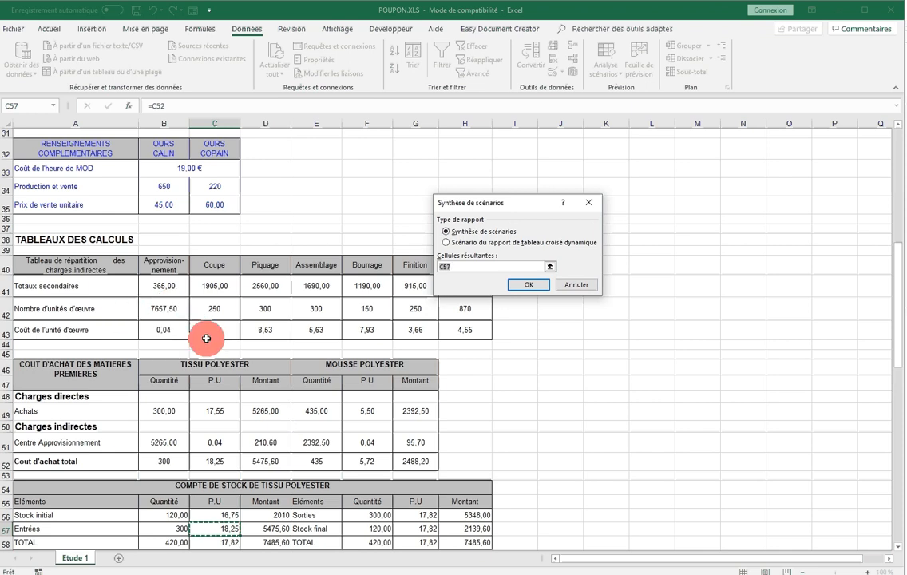
left_click_drag(462, 269, 405, 261)
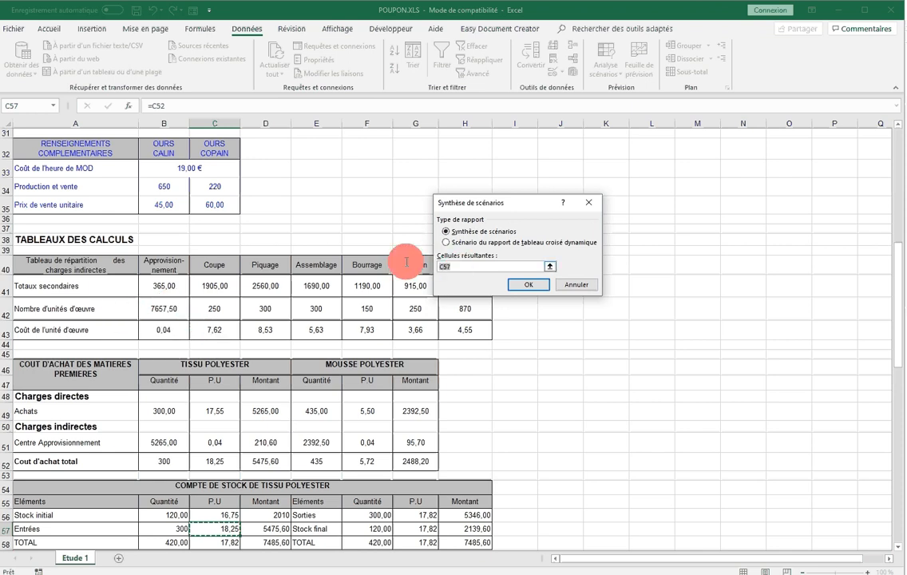
key("Delete")
scroll(358, 361, "down", 3)
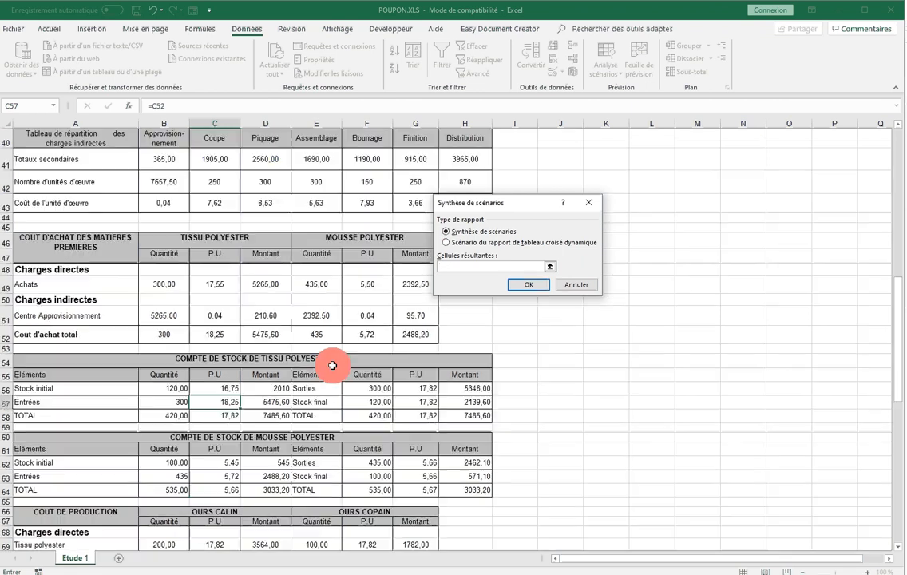
scroll(332, 364, "down", 7)
scroll(333, 365, "down", 8)
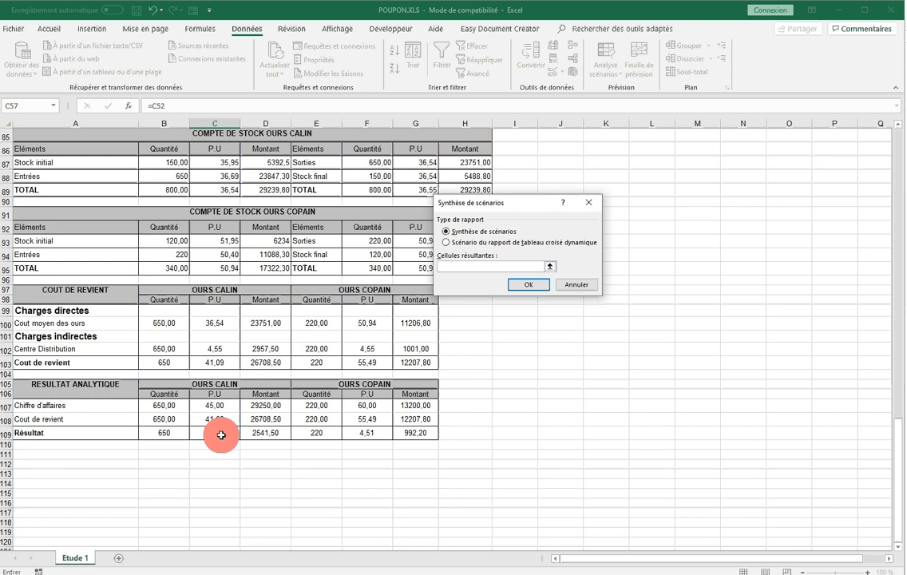
left_click(222, 427)
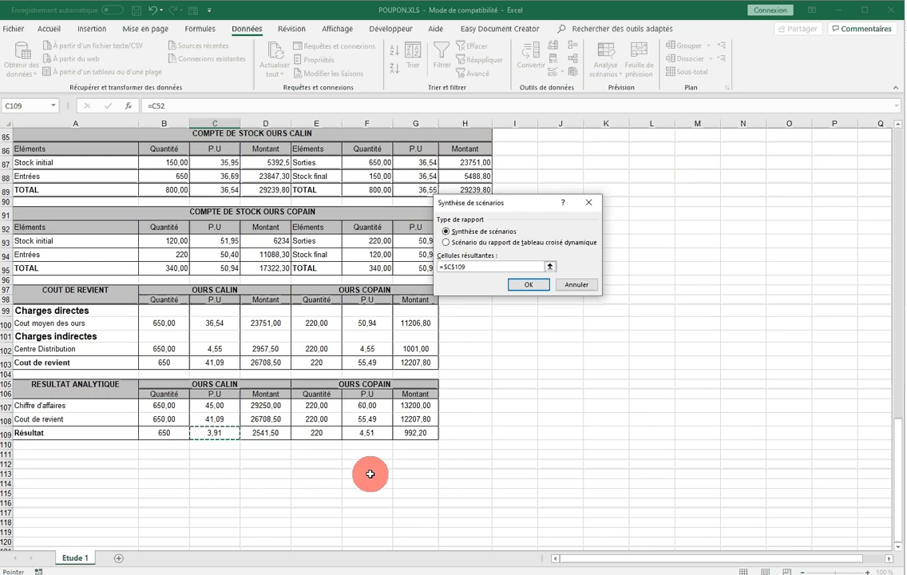
left_click(373, 436, "ctrl")
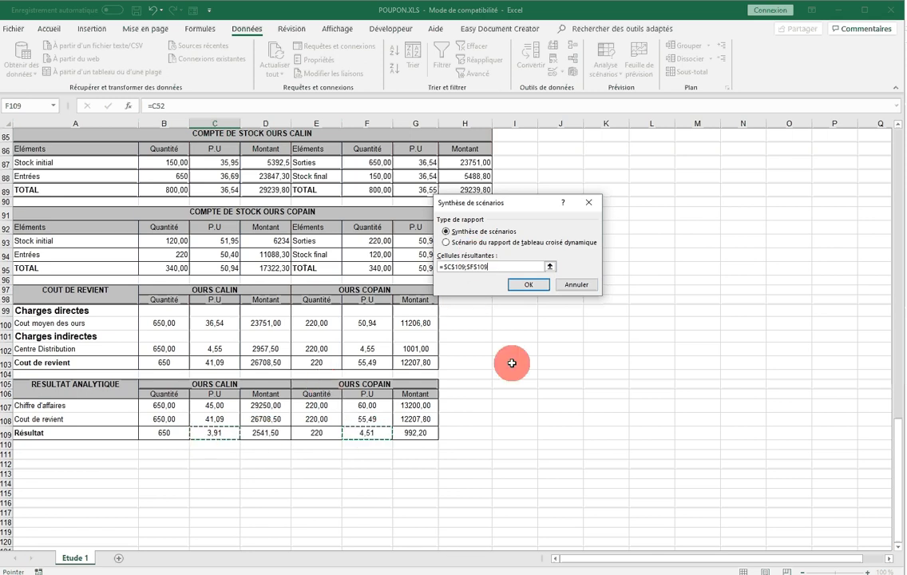
left_click(533, 288)
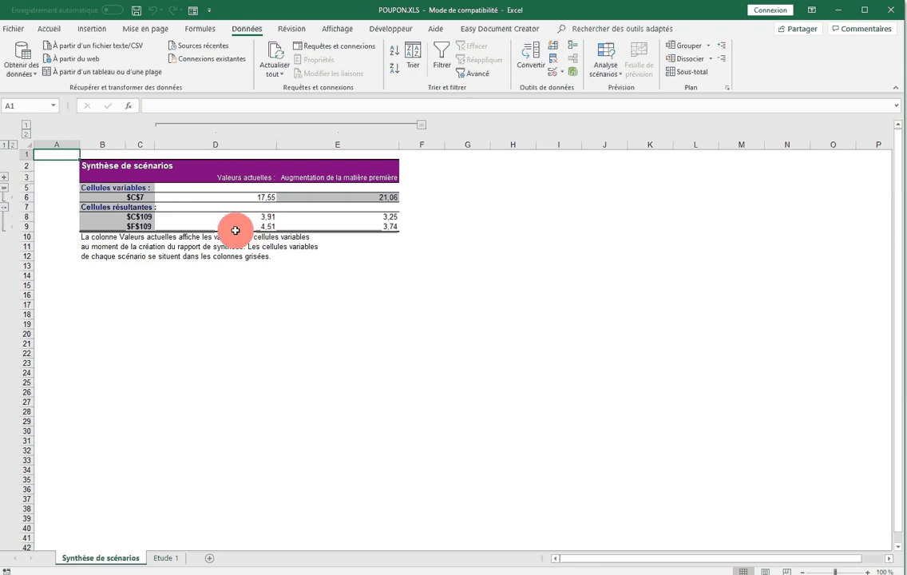
- Replace the $C$7 label in the scenario summary with "Prix d'achat tissu" in merged and centred cells B6:C6
left_click(140, 196)
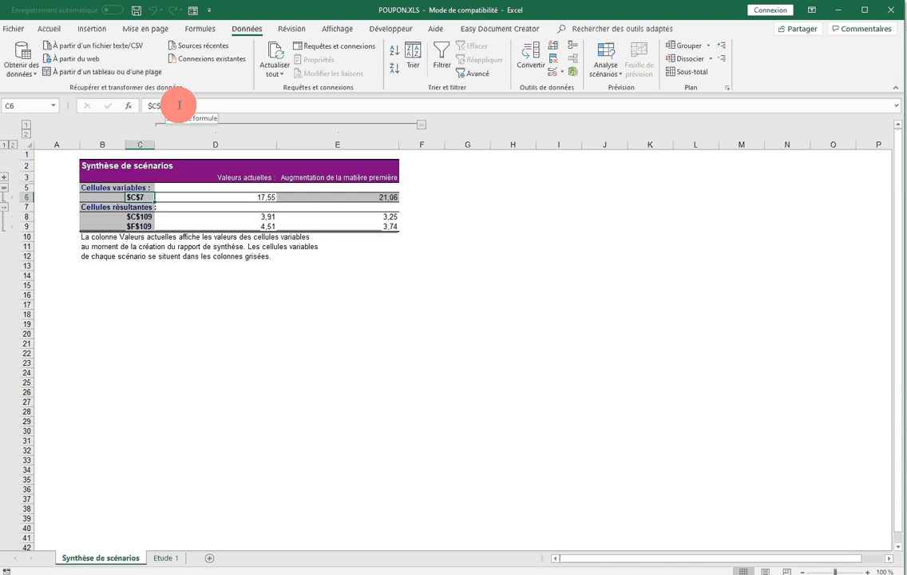
left_click(140, 103)
double_click(140, 103)
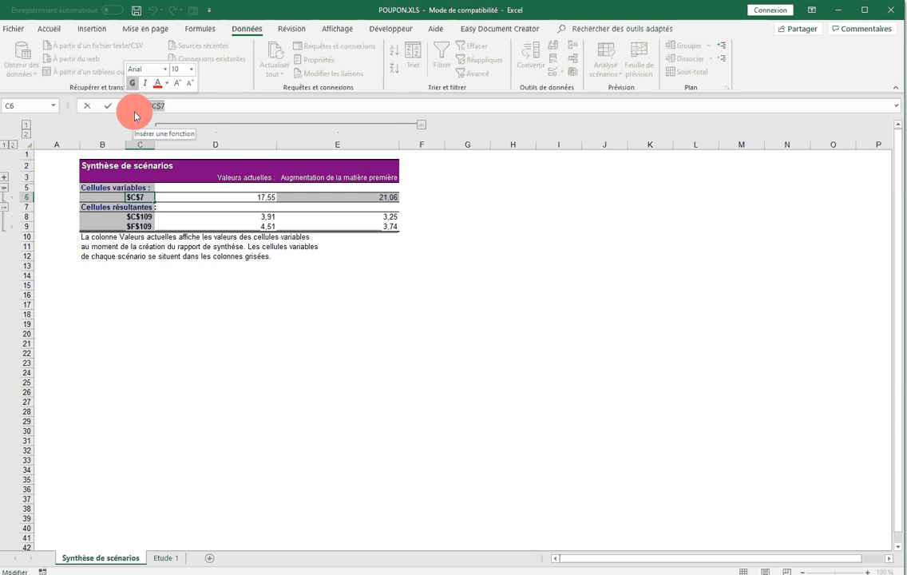
key("Delete")
left_click_drag(111, 197, 140, 197)
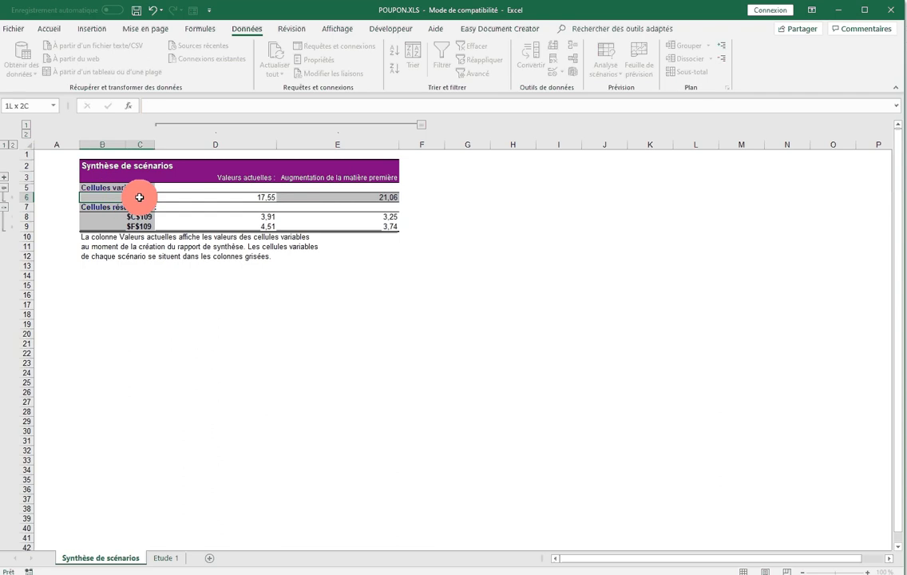
left_click(46, 26)
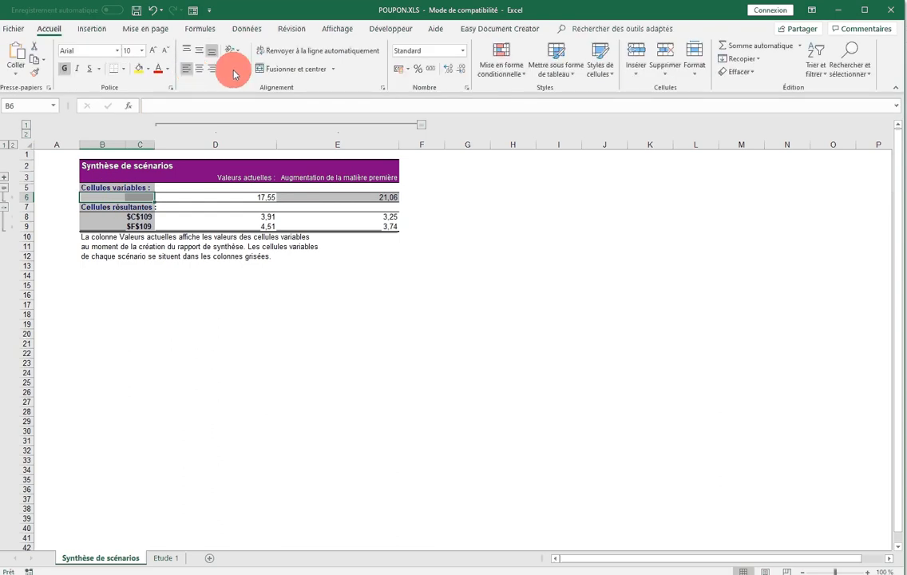
left_click(288, 73)
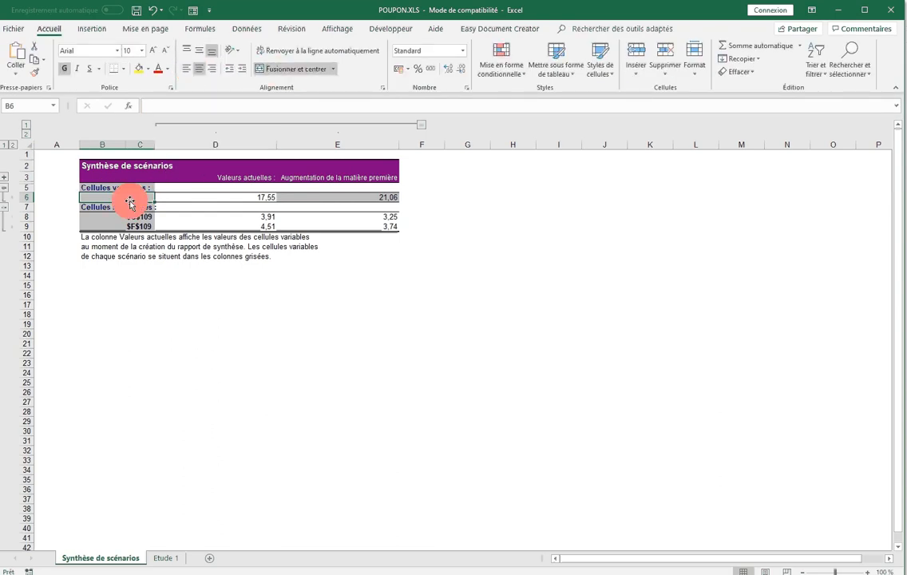
type("Pri")
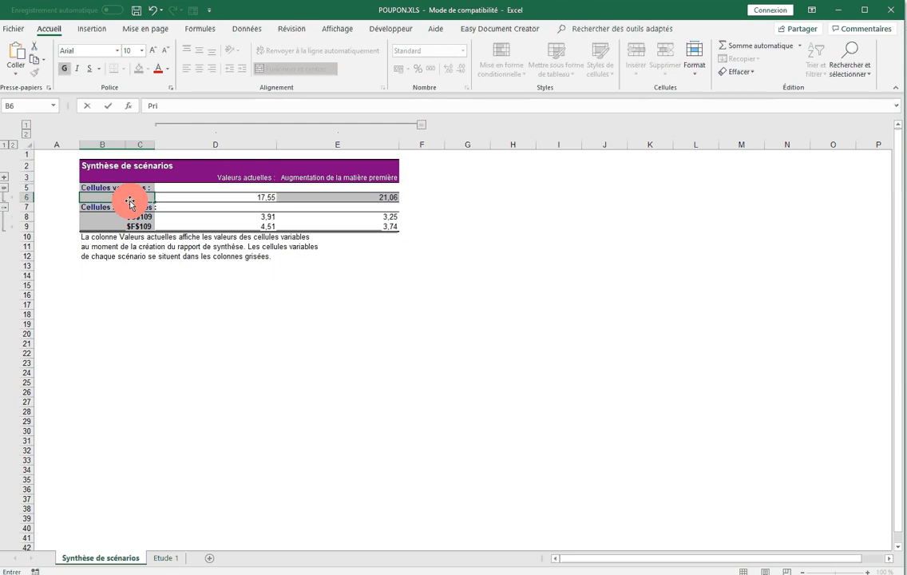
type("x d'achat tissu")
left_click(222, 198)
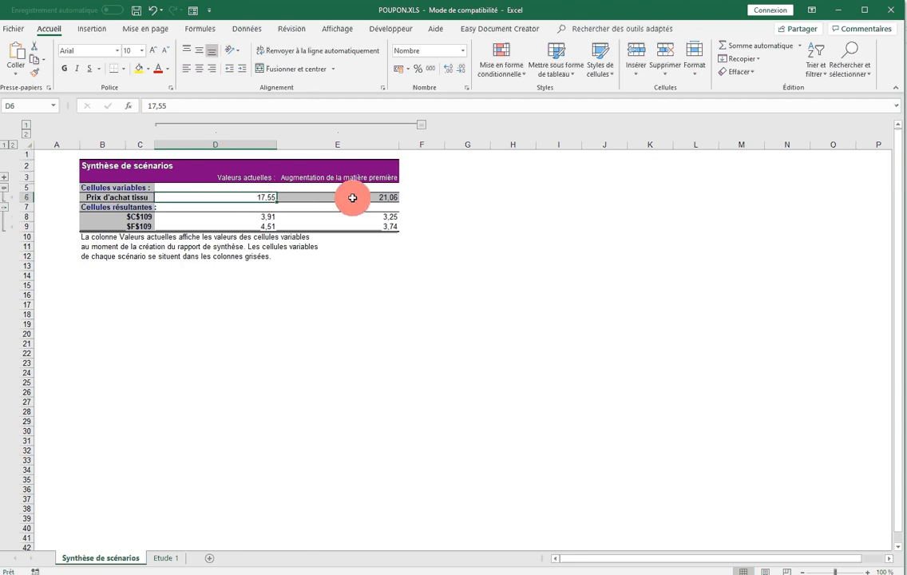
- Replace the $C$109 label with "Résultat Ours 1" in merged and centred cells B8:C8
left_click(120, 217)
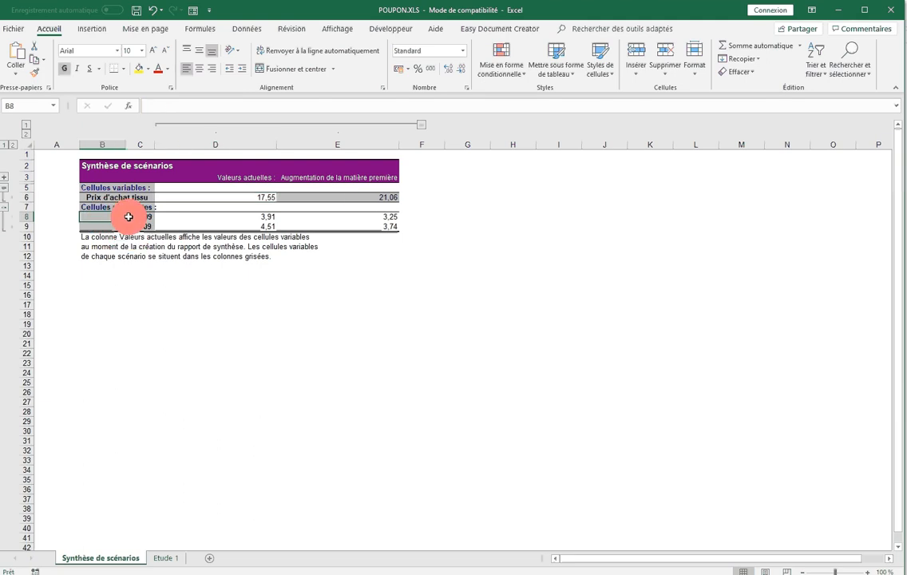
left_click_drag(123, 218, 145, 217)
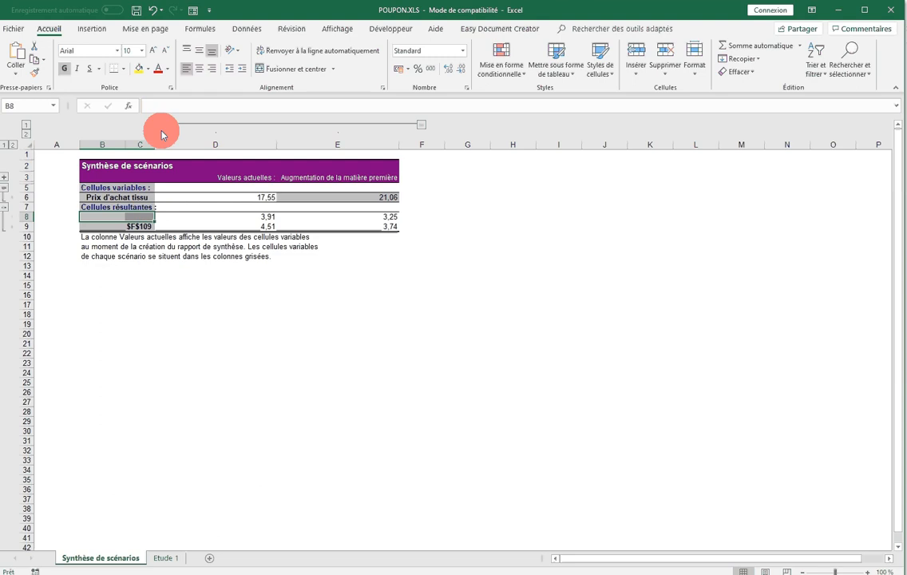
left_click(284, 70)
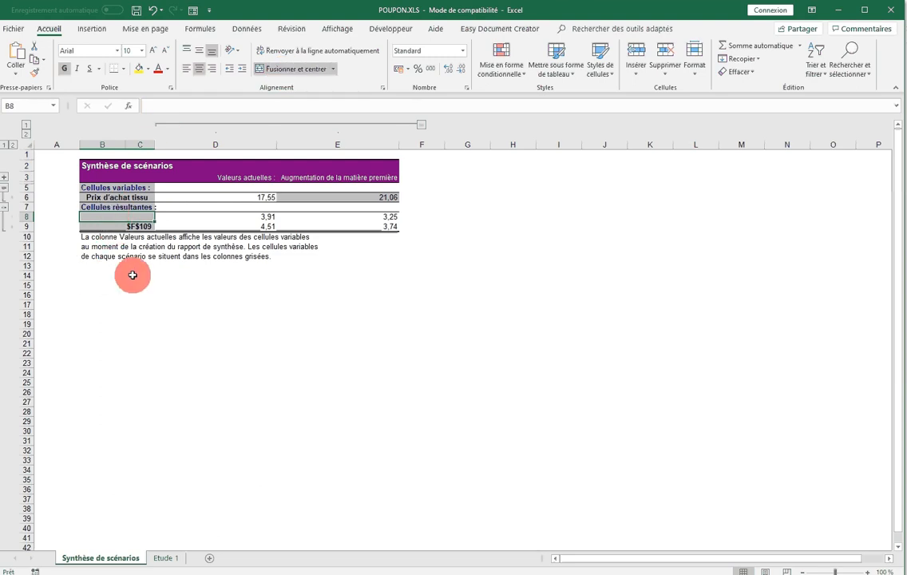
type("Résu")
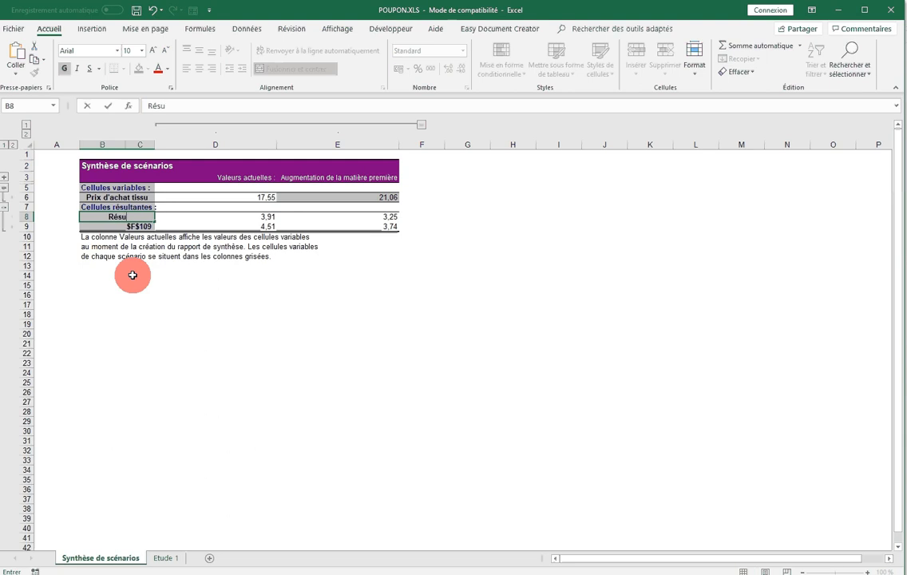
type("ltat Ours 1")
- Replace the $F$109 label in the scenario summary with "Résultat Ours 2" in merged and centred cells B9:C9
left_click(128, 228)
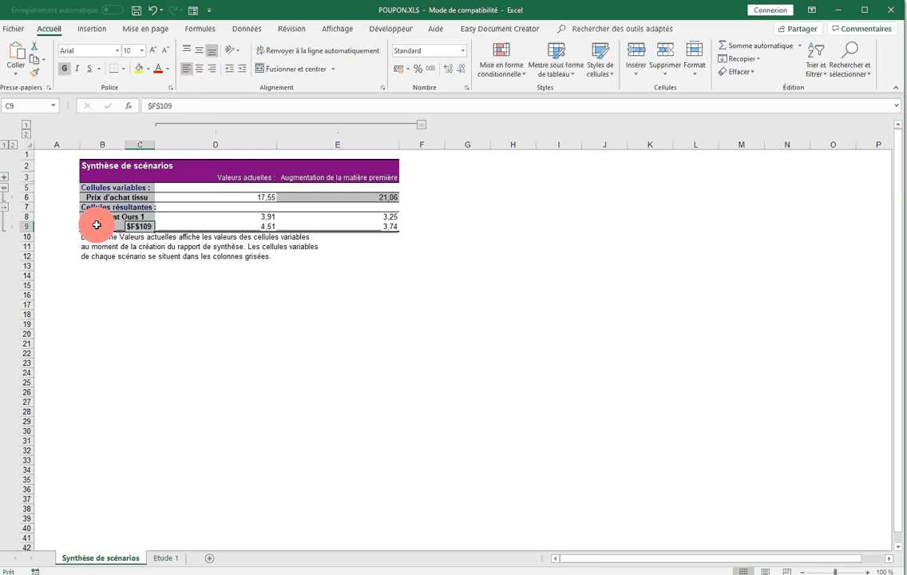
left_click_drag(96, 226, 146, 227)
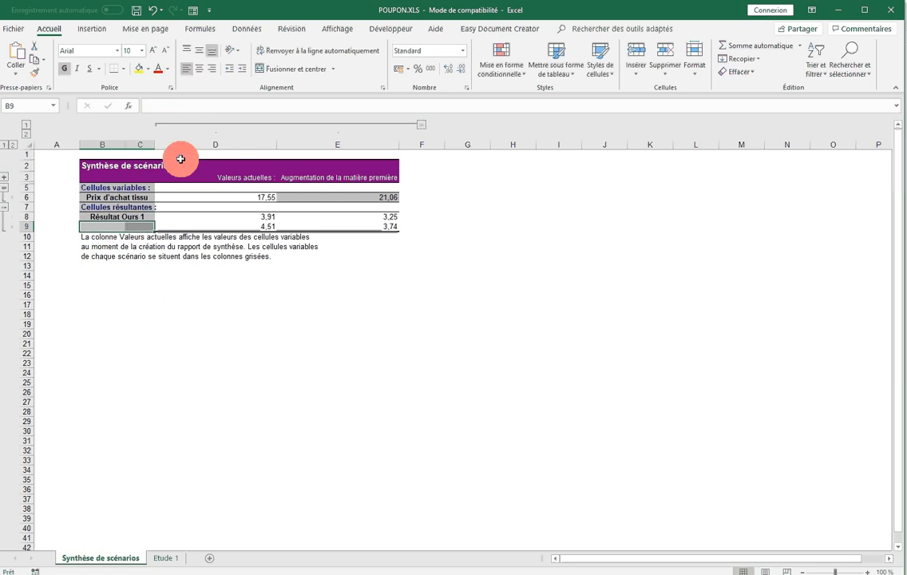
left_click(268, 70)
type("Résultat Ours 1")
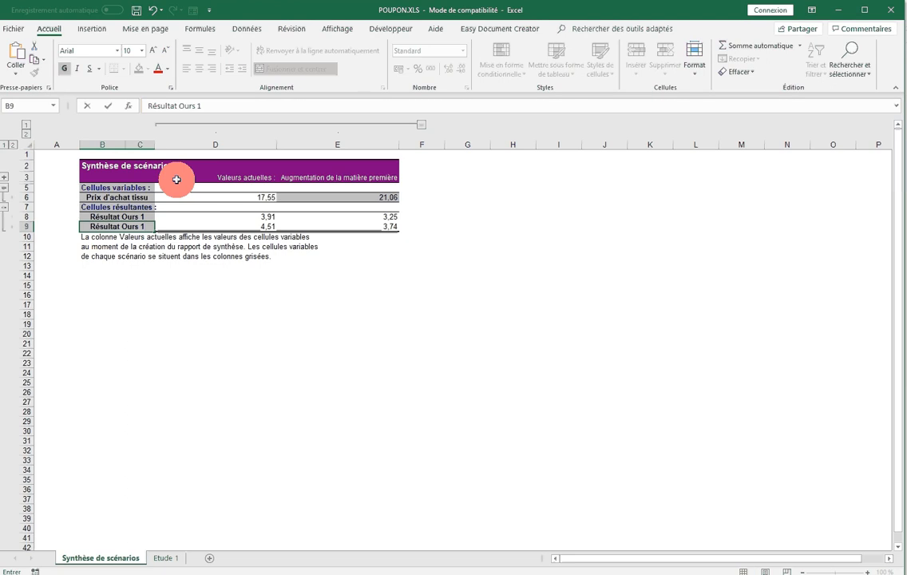
key("BackSpace")
key("BackSpace")
key("BackSpace")
key("BackSpace")
key("BackSpace")
key("BackSpace")
key("BackSpace")
type("Ours 1")
key("BackSpace")
key("BackSpace")
type("2")
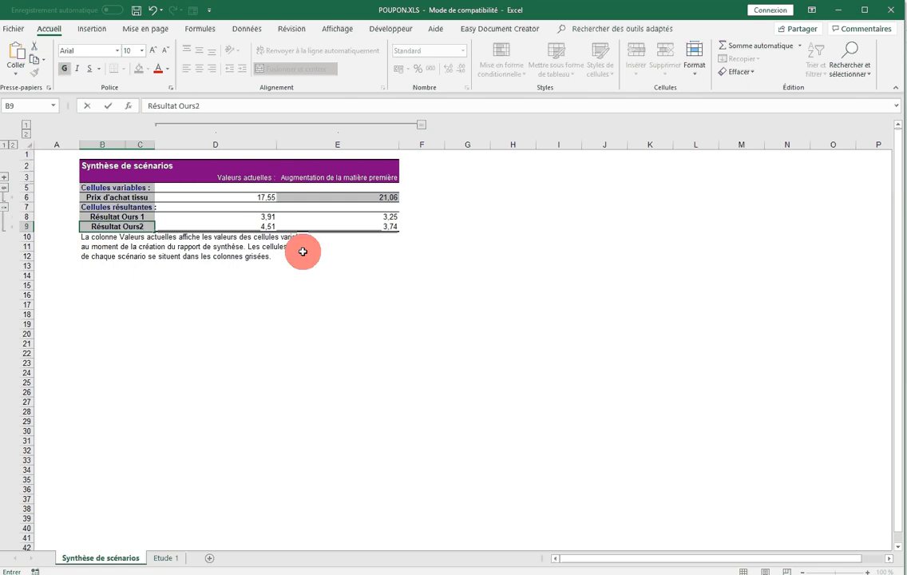
key("BackSpace")
type("1")
key("BackSpace")
type("2")
key("Return")
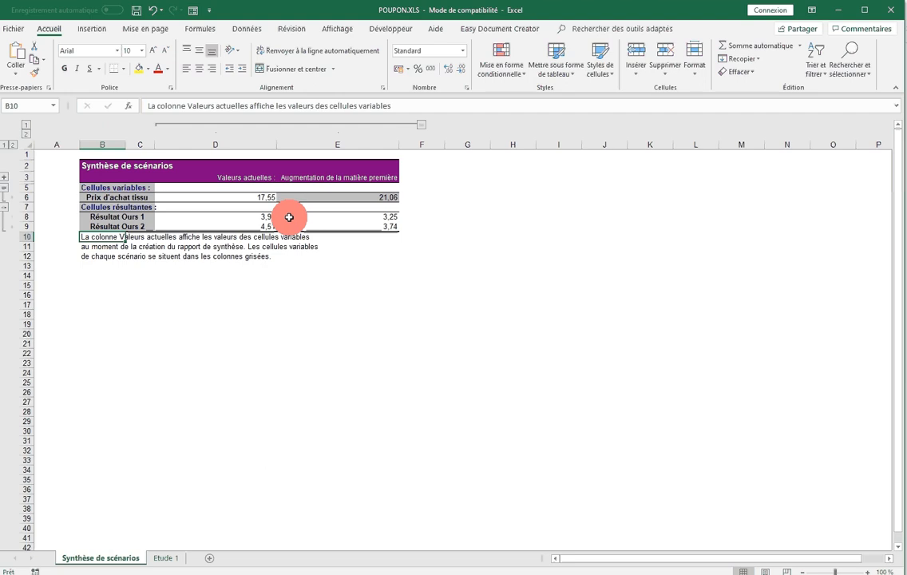
- Compare the current and scenario values of the fabric purchase price and both unit results in the scenario summary
left_click(241, 218)
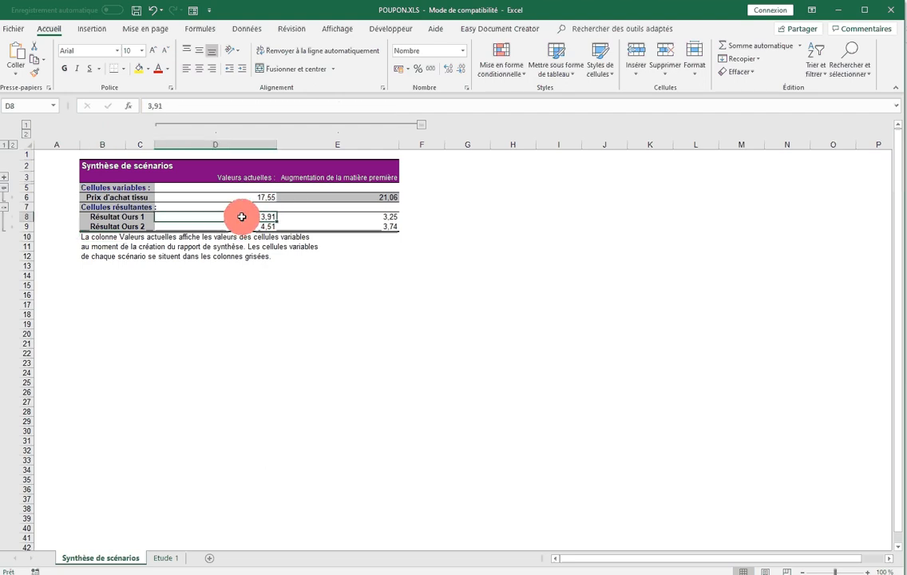
left_click(239, 227)
left_click(362, 198)
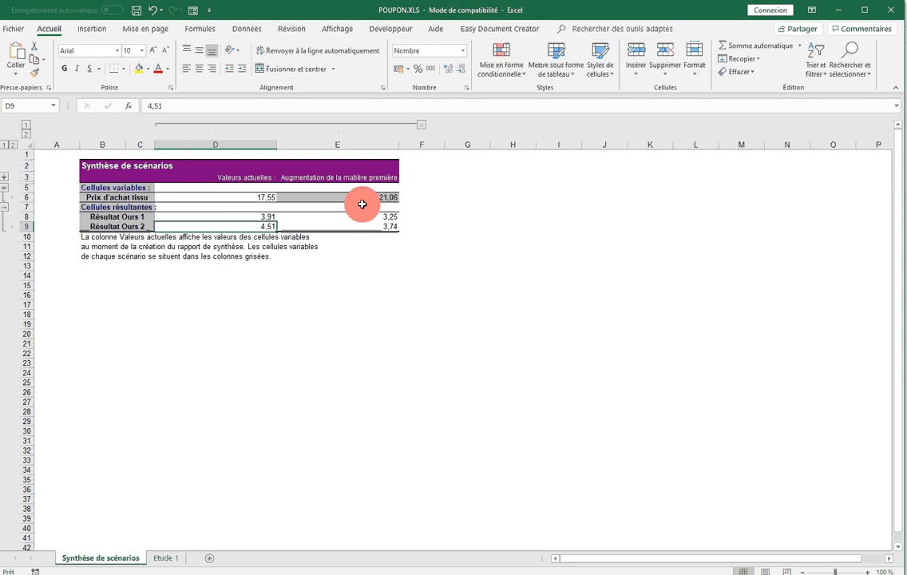
left_click(376, 175)
left_click(388, 196)
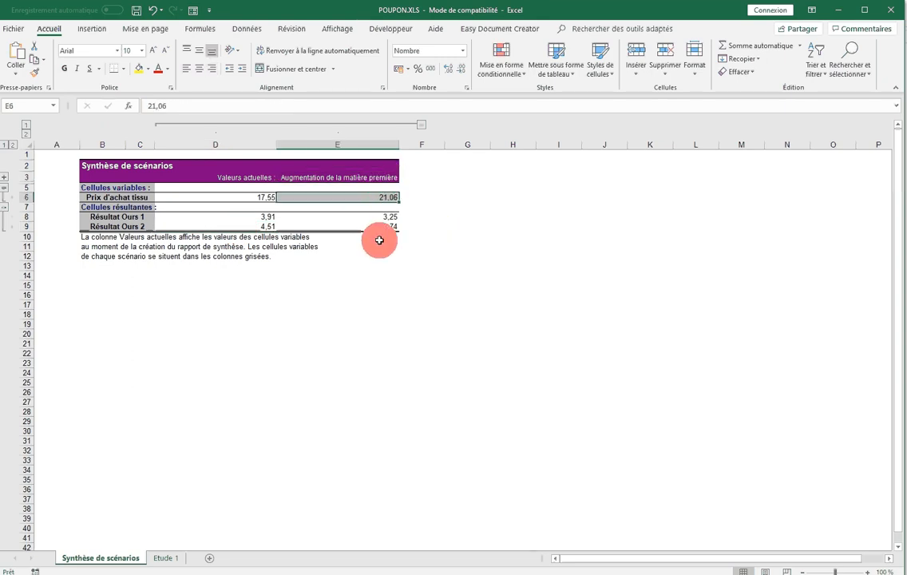
left_click(368, 217)
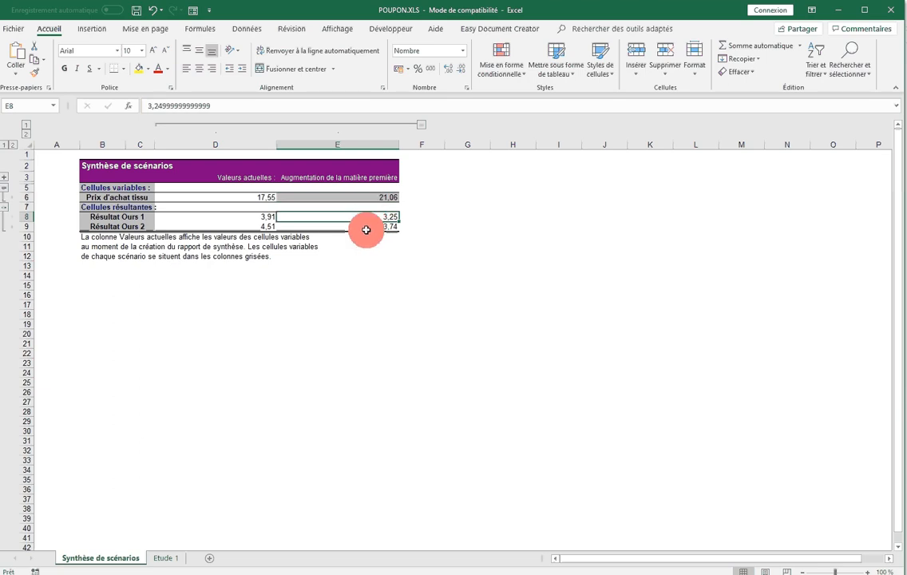
left_click(365, 230)
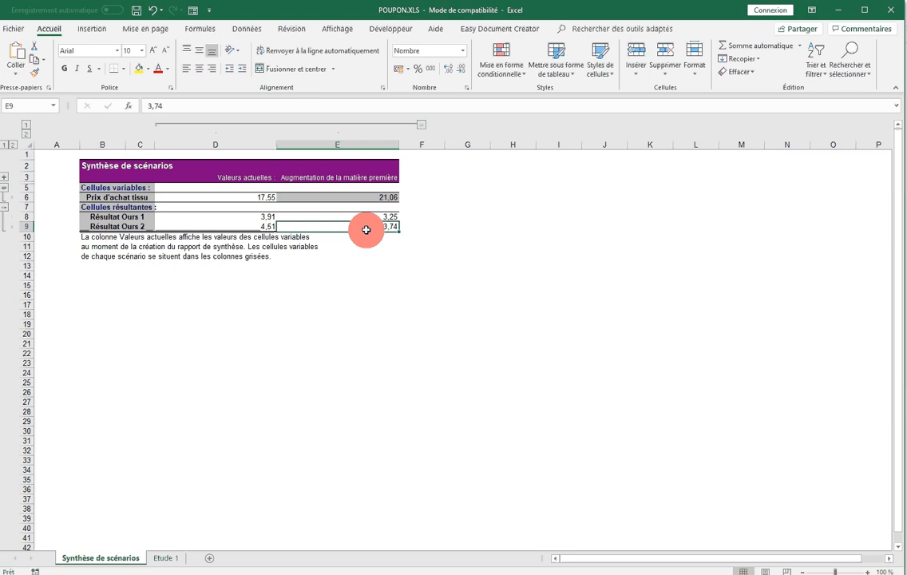
- Delete the explanatory note below the scenario summary table by clearing cells B10:E13
left_click_drag(101, 238, 323, 267)
key("Delete")
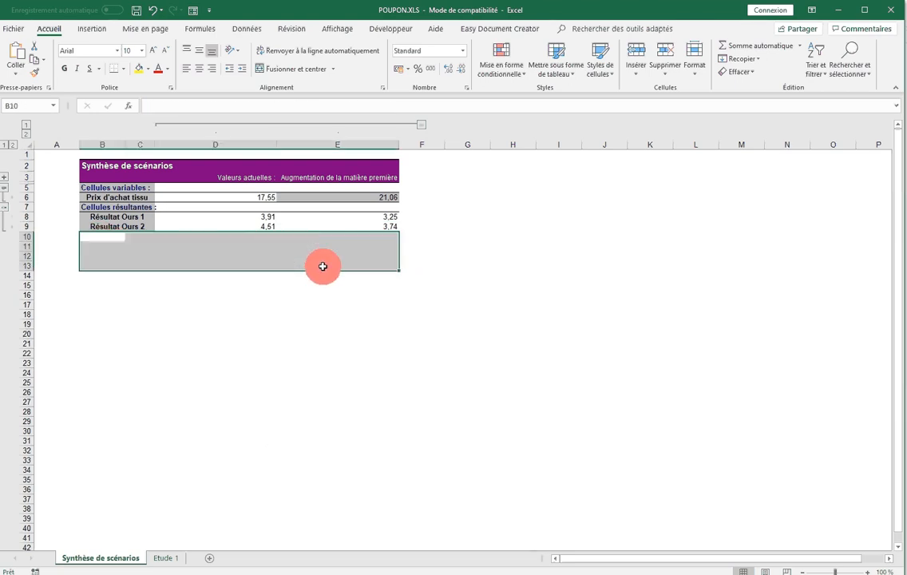
left_click(348, 325)
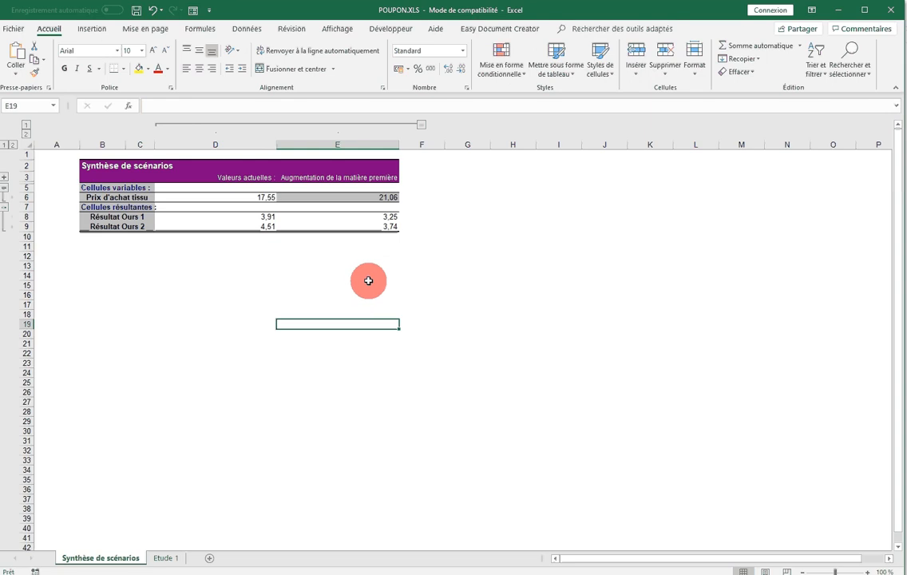
- Calculate the fabric price's variation rate in F6 with =(E6-D6)/D6 and format it as a percentage
left_click(424, 198)
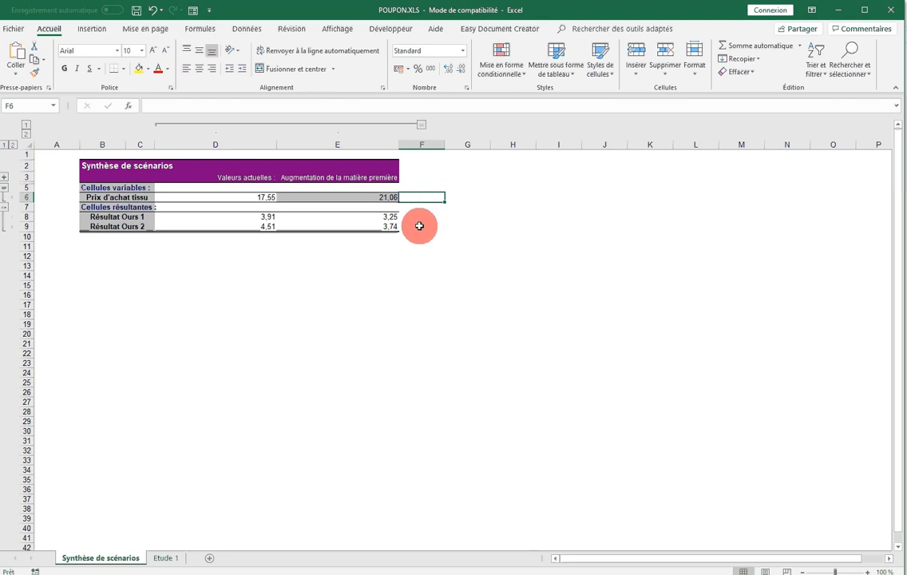
type("=(")
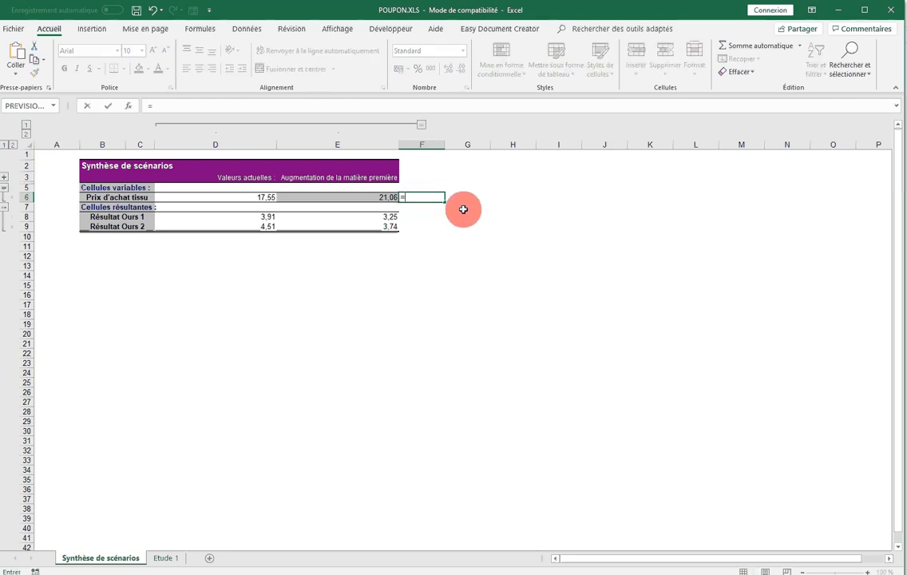
left_click(391, 197)
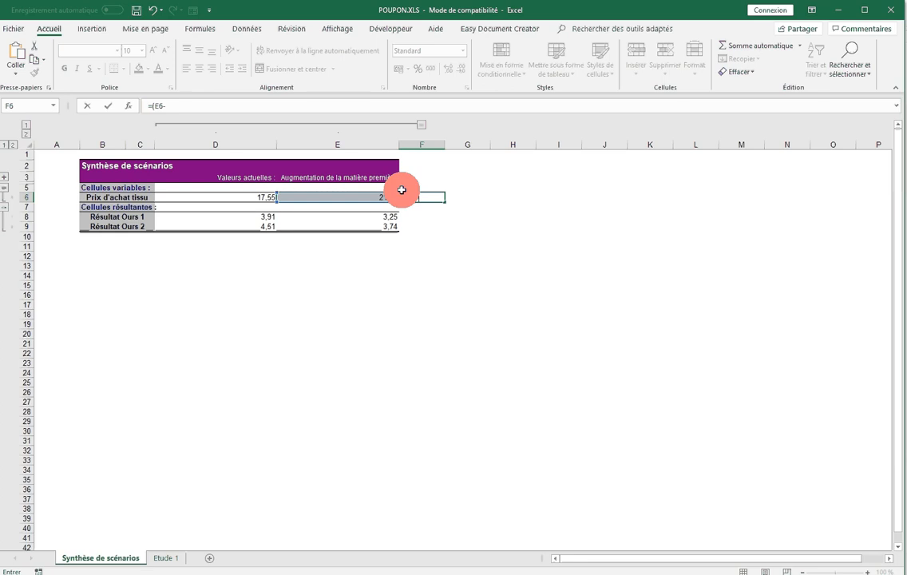
type("-")
left_click(246, 200)
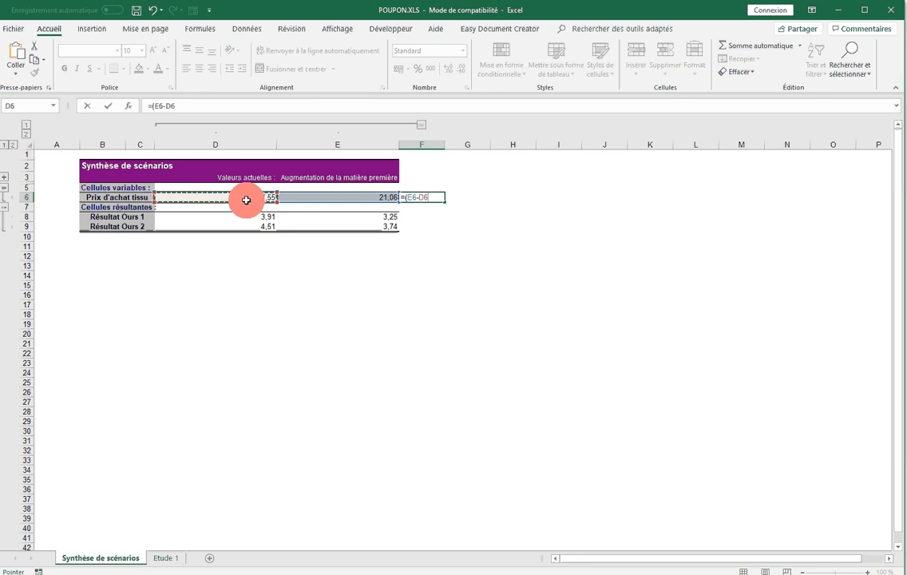
type(")")
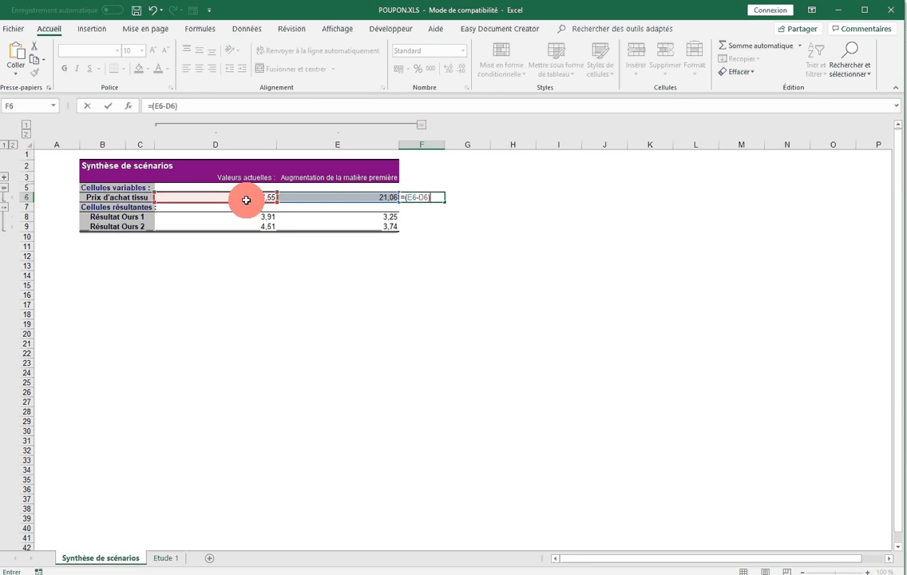
left_click(218, 104)
type("/")
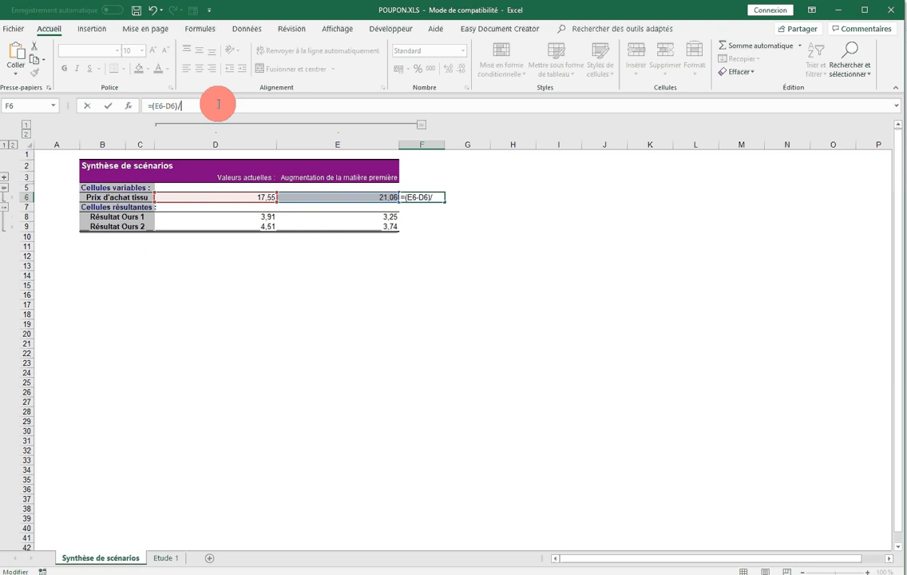
left_click(264, 197)
key("Return")
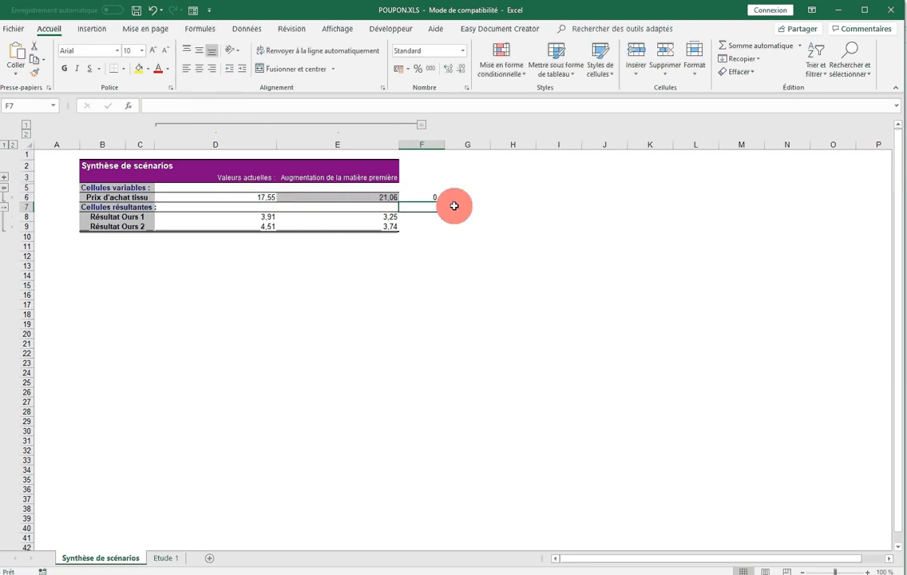
left_click(417, 197)
left_click(418, 69)
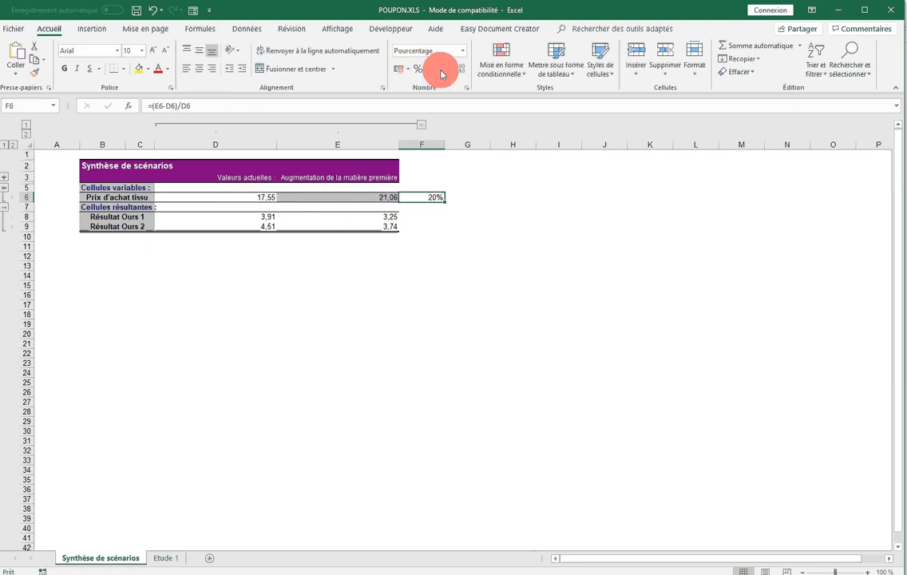
- Copy the F6 variation formula down to F9 and clear the copy in F7 beside the result cells heading
left_click(419, 215)
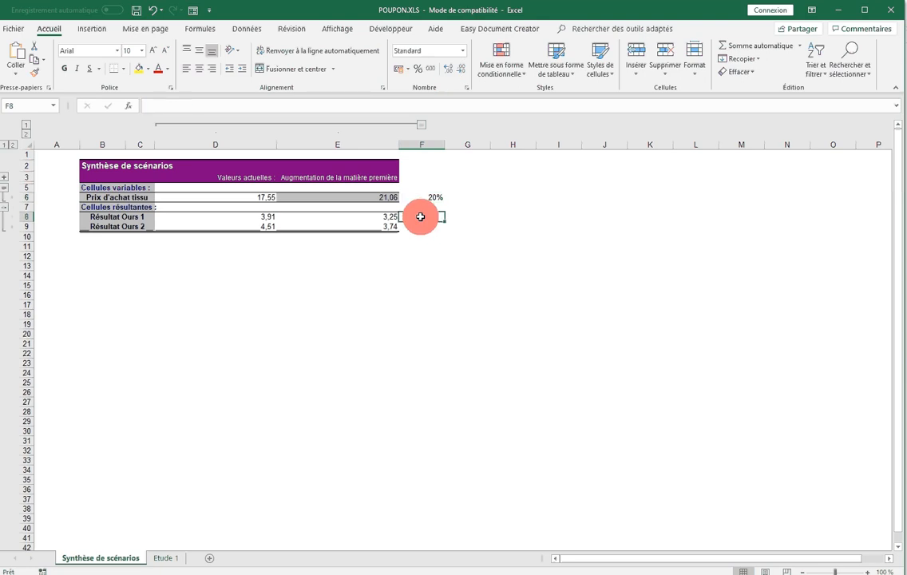
left_click(429, 197)
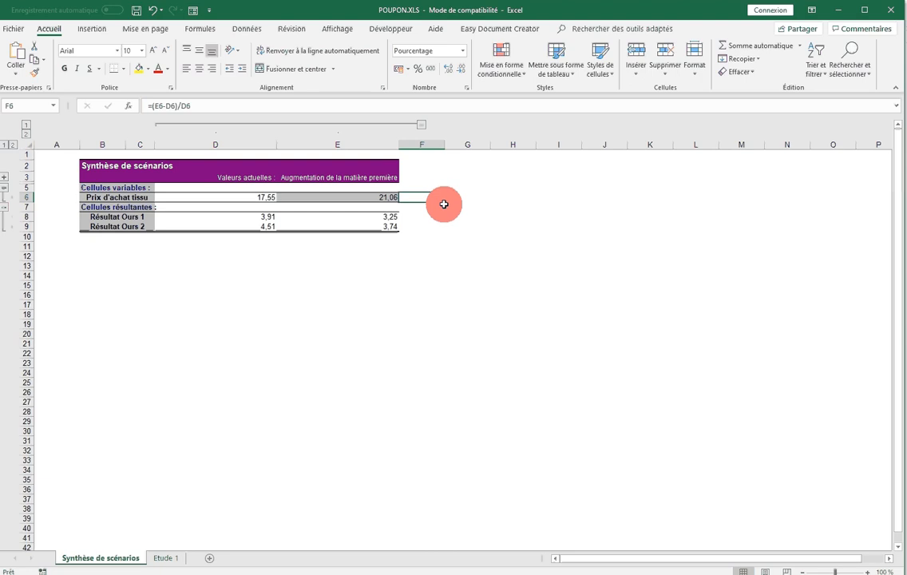
left_click_drag(445, 202, 442, 229)
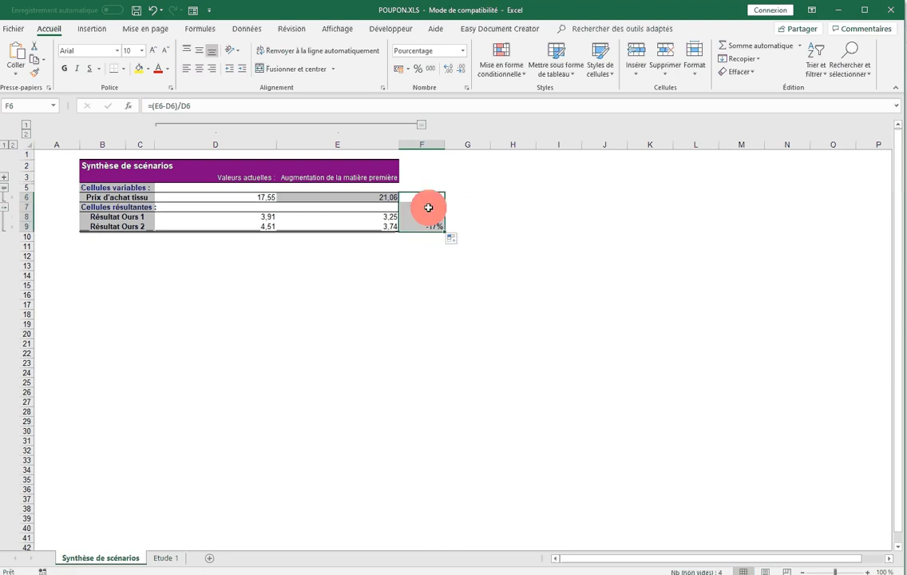
left_click(427, 207)
key("Delete")
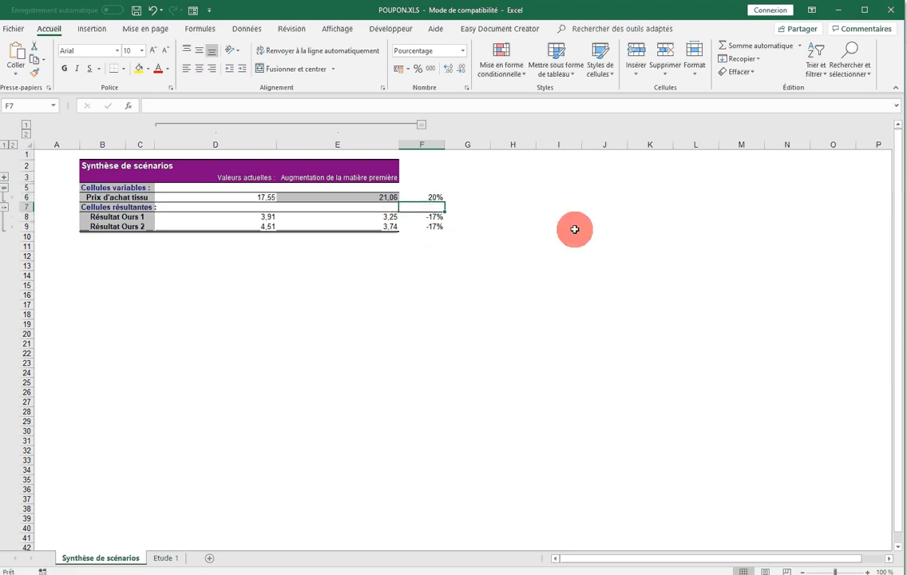
- Show the variation percentages of Résultat Ours 1 and Résultat Ours 2 in F8 and F9 with two decimals
left_click(429, 218)
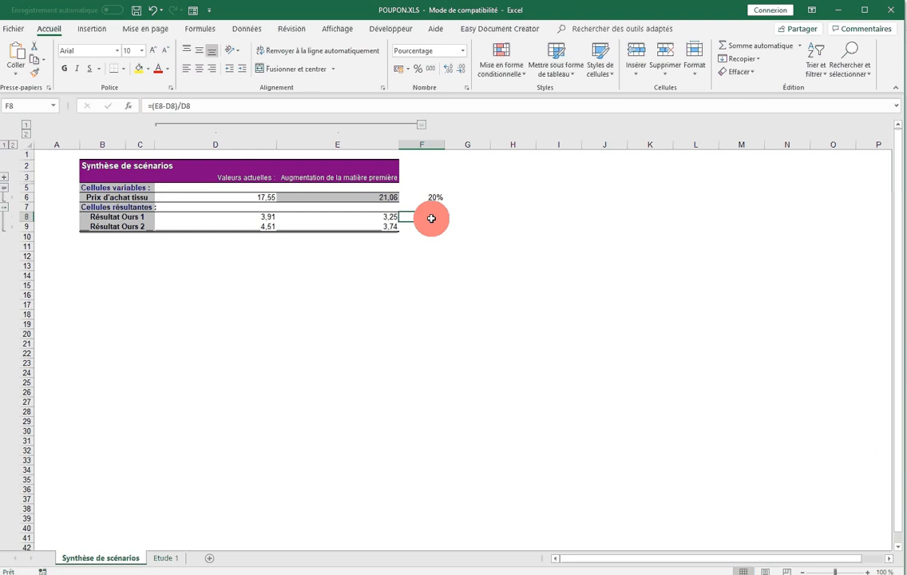
left_click(449, 70)
left_click(449, 69)
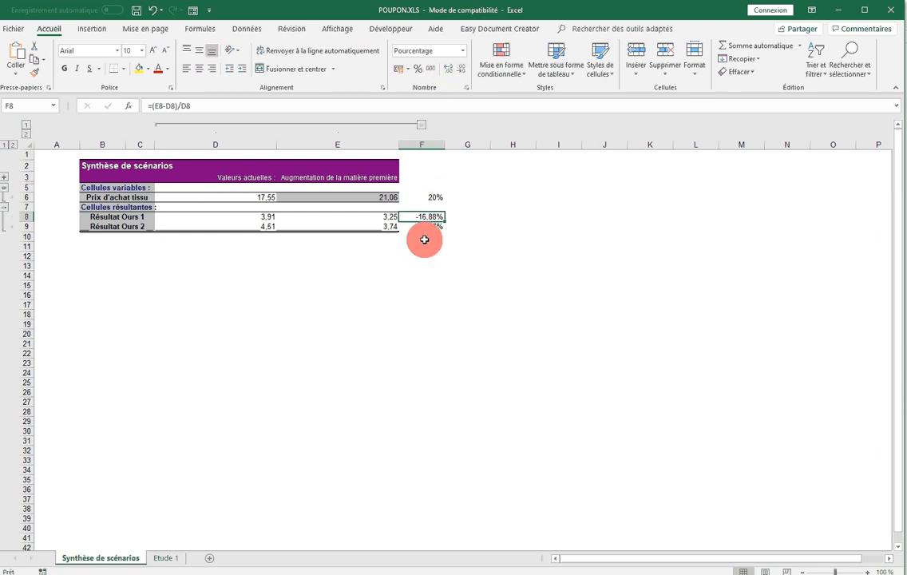
left_click(424, 226)
left_click(446, 70)
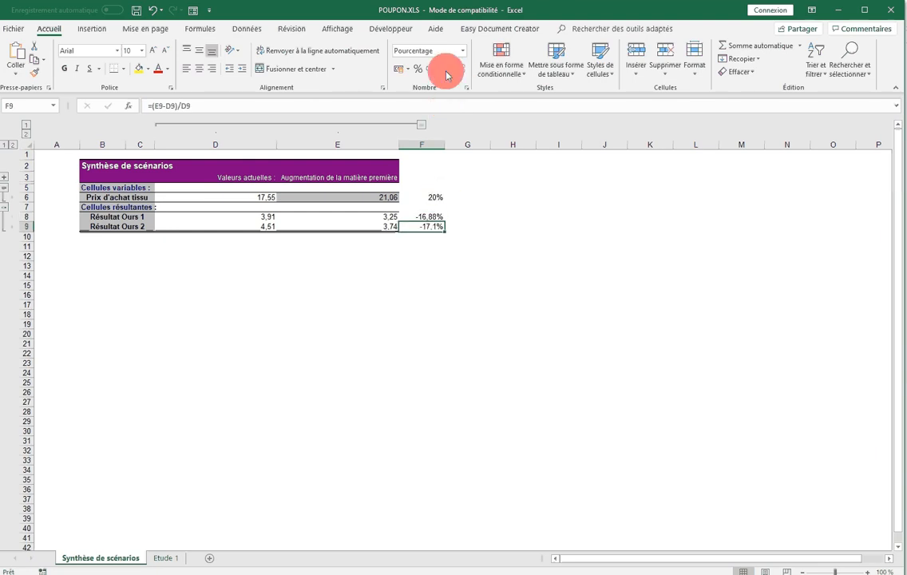
left_click(446, 70)
left_click(436, 264)
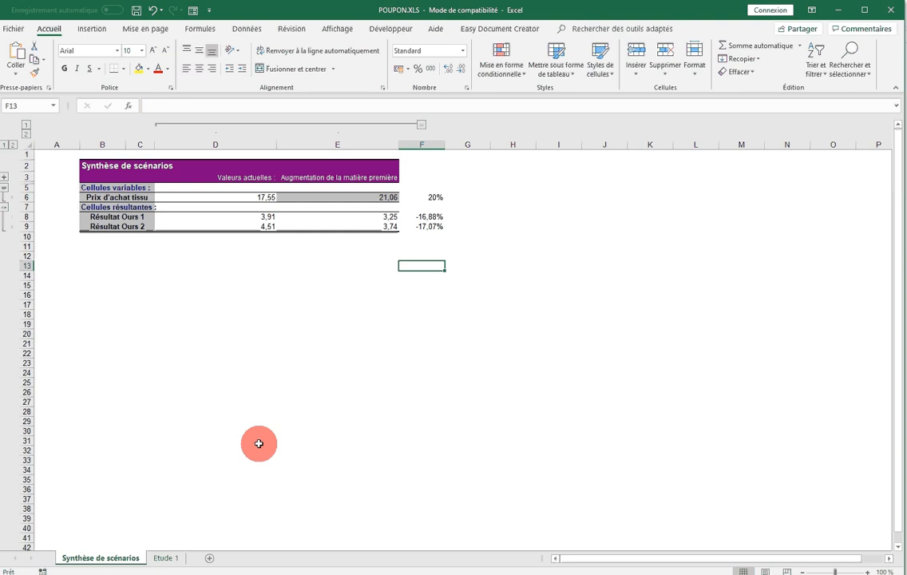
- Review the scenario list in the Scenario Manager from the Etude 1 sheet and close it without changing anything
left_click(167, 562)
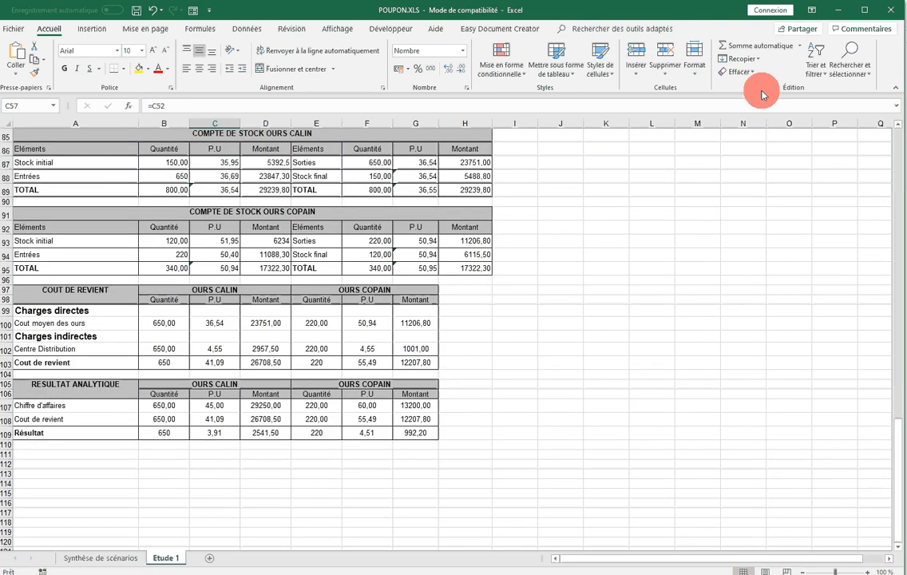
left_click(243, 29)
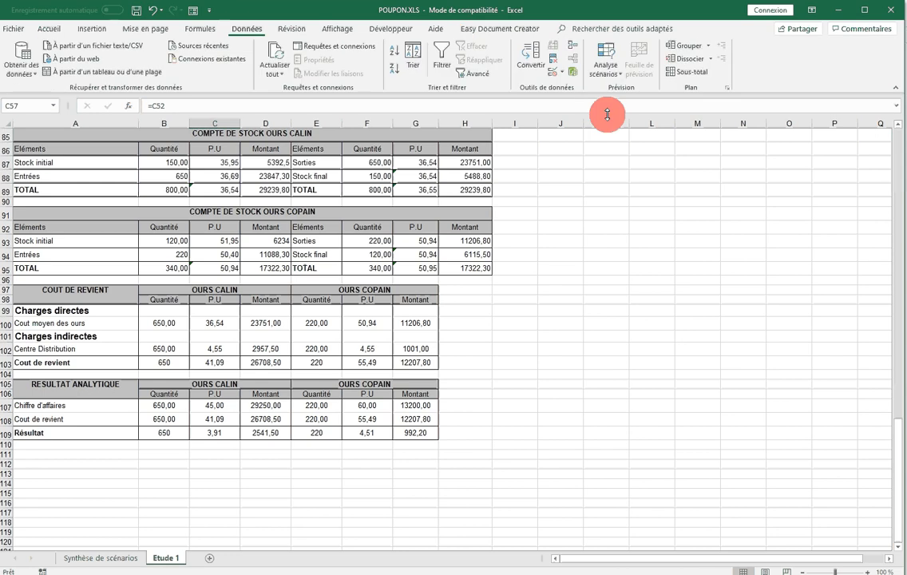
left_click(600, 76)
left_click(608, 95)
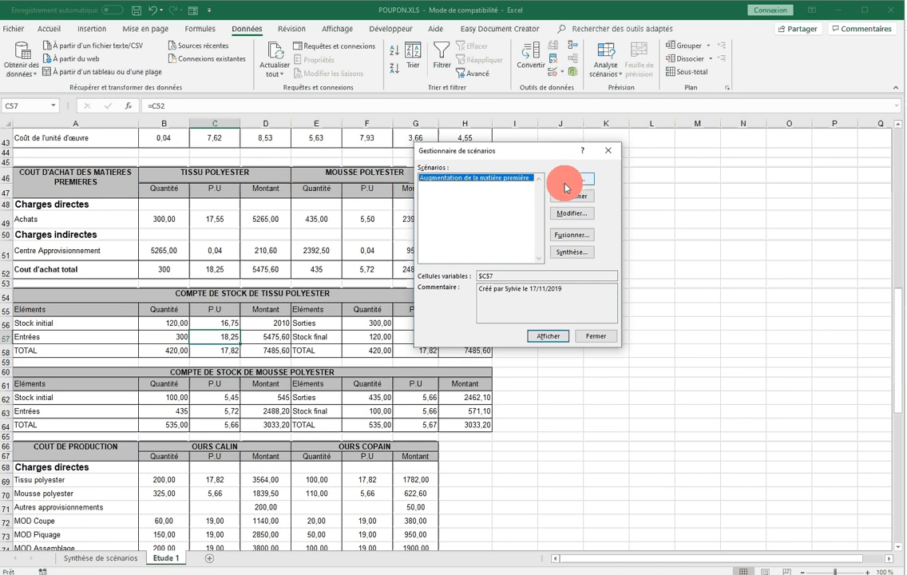
left_click(593, 342)
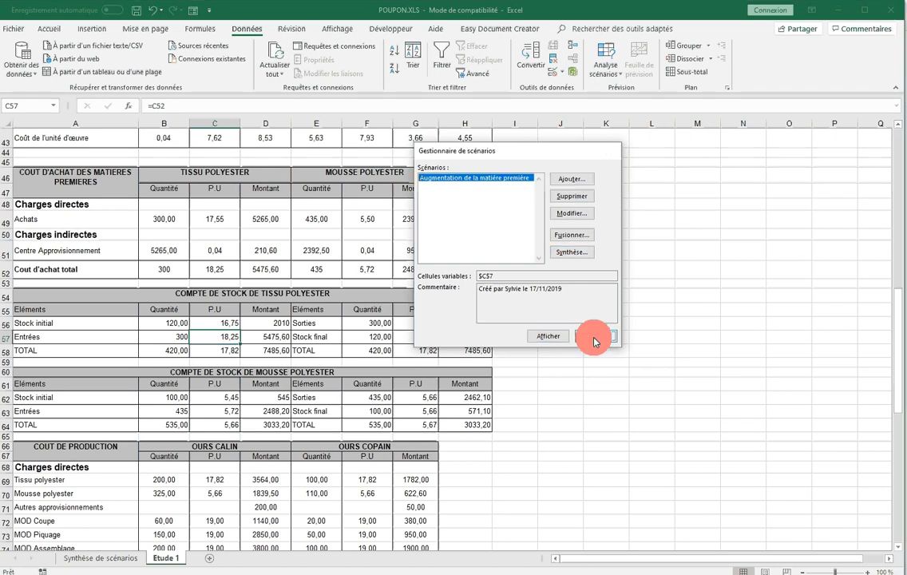
left_click(254, 400)
scroll(260, 399, "up", 1)
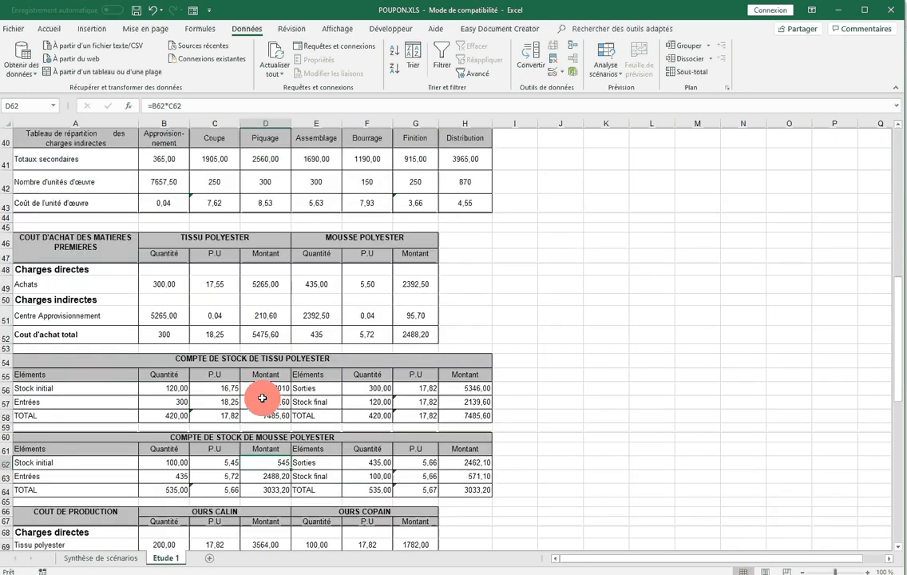
scroll(262, 398, "down", 7)
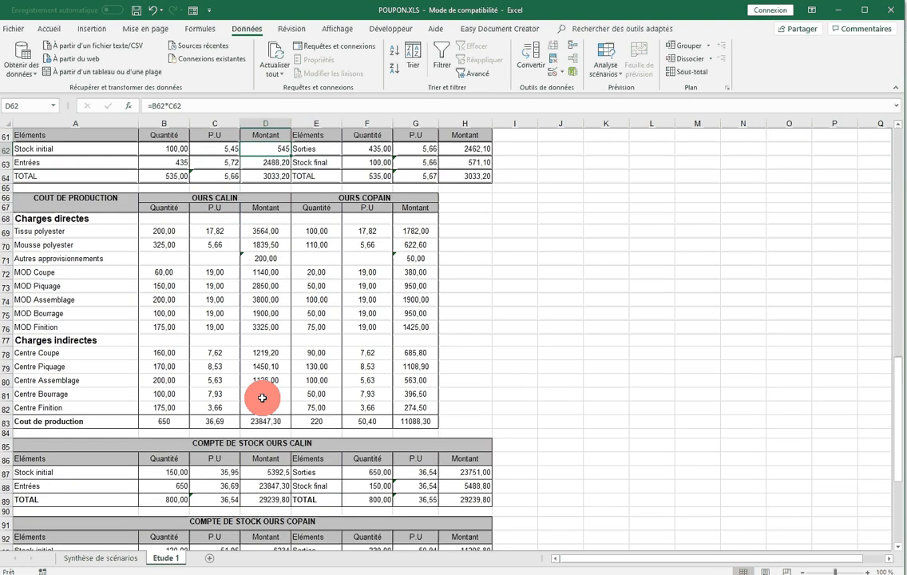
scroll(262, 397, "down", 2)
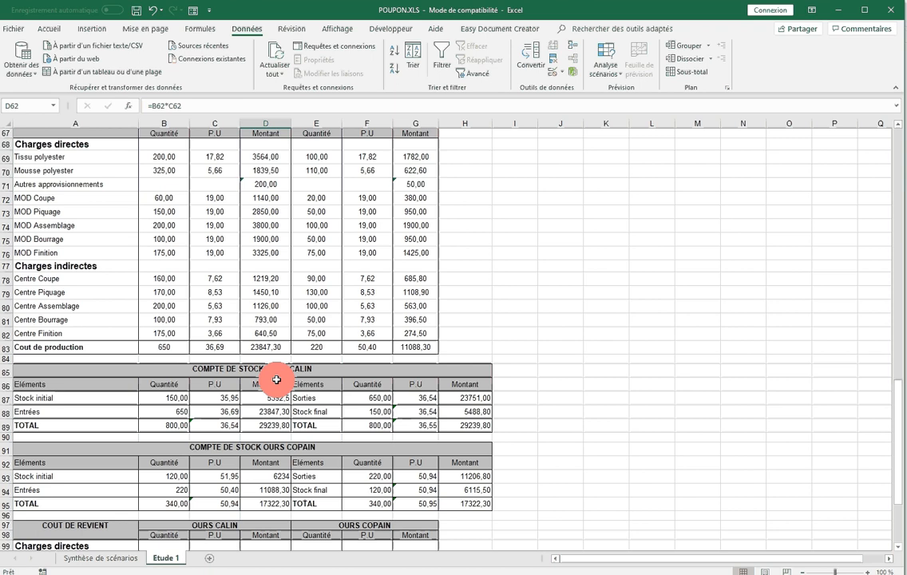
- Examine the labour hour cost in B33 and the unit results of both bears in C109 and F109
scroll(307, 387, "up", 3)
scroll(310, 391, "up", 13)
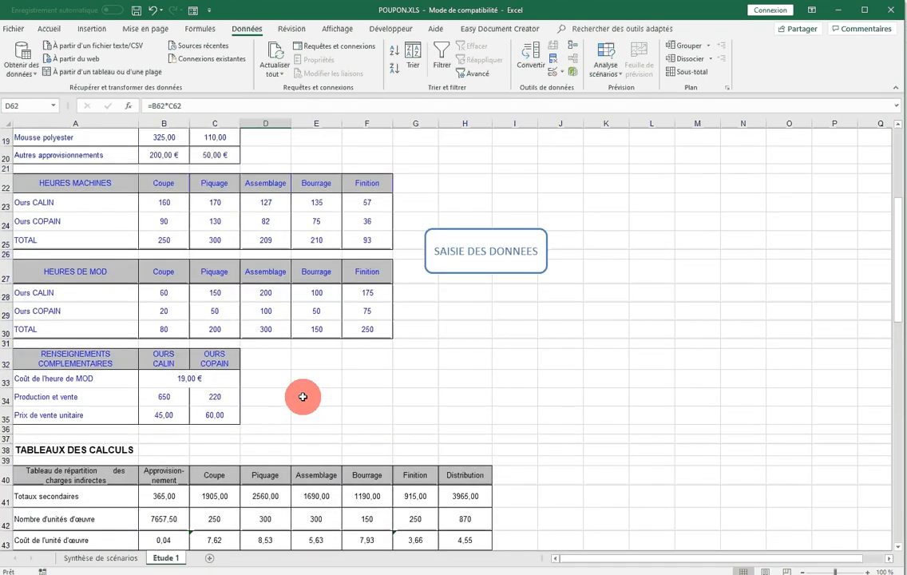
left_click(177, 383)
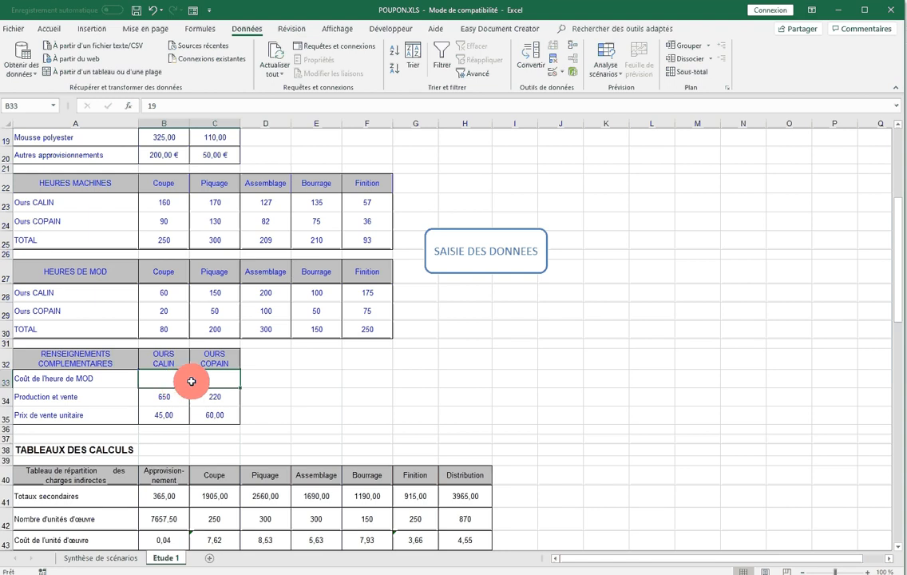
scroll(342, 417, "down", 5)
scroll(344, 419, "down", 17)
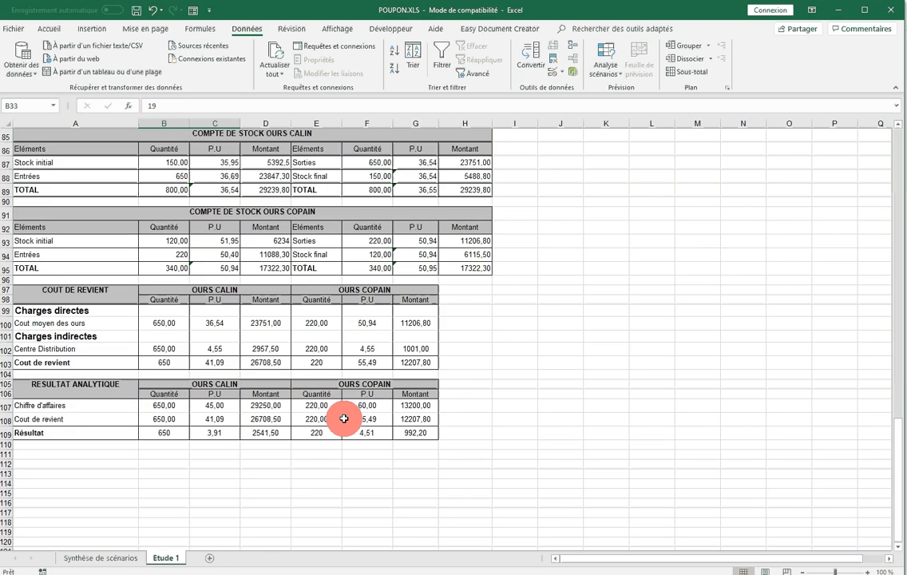
left_click(230, 434)
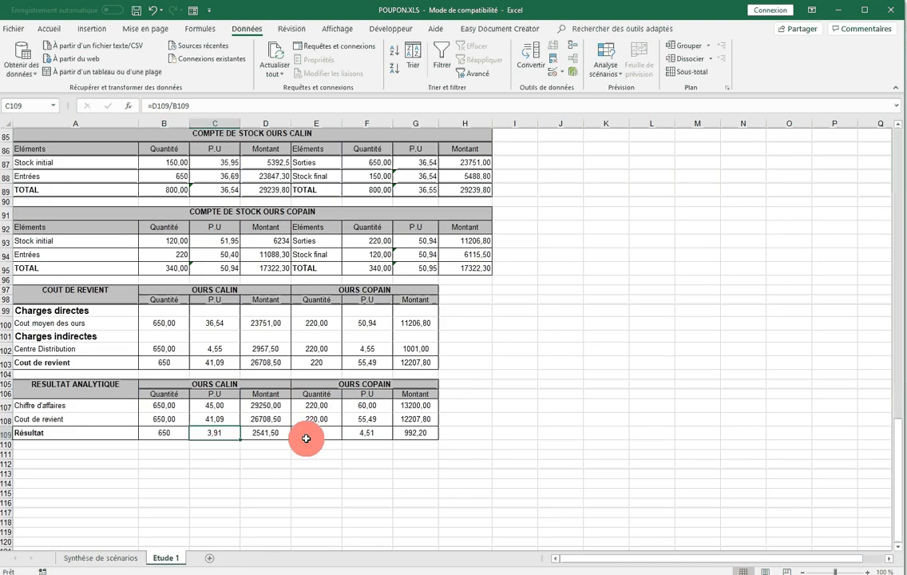
left_click(364, 437)
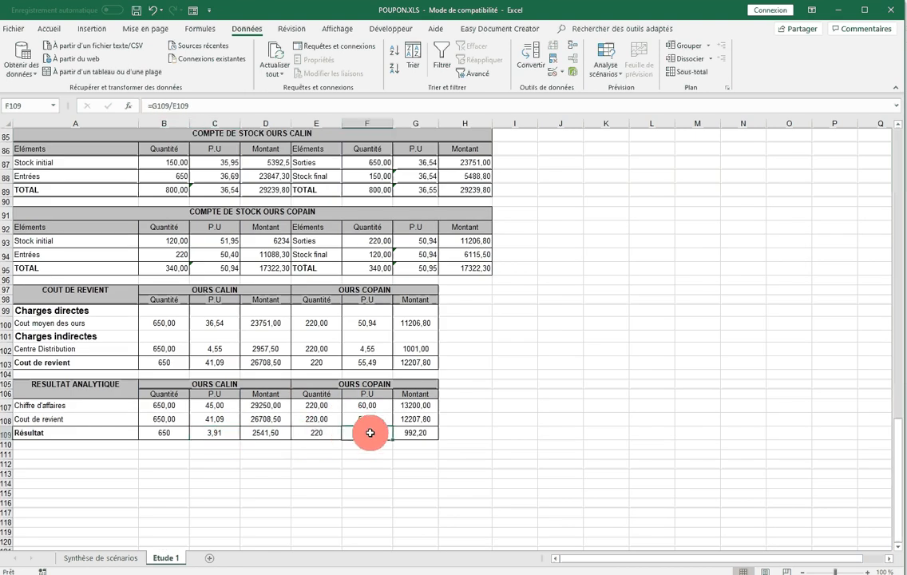
scroll(483, 385, "up", 4)
scroll(484, 387, "up", 20)
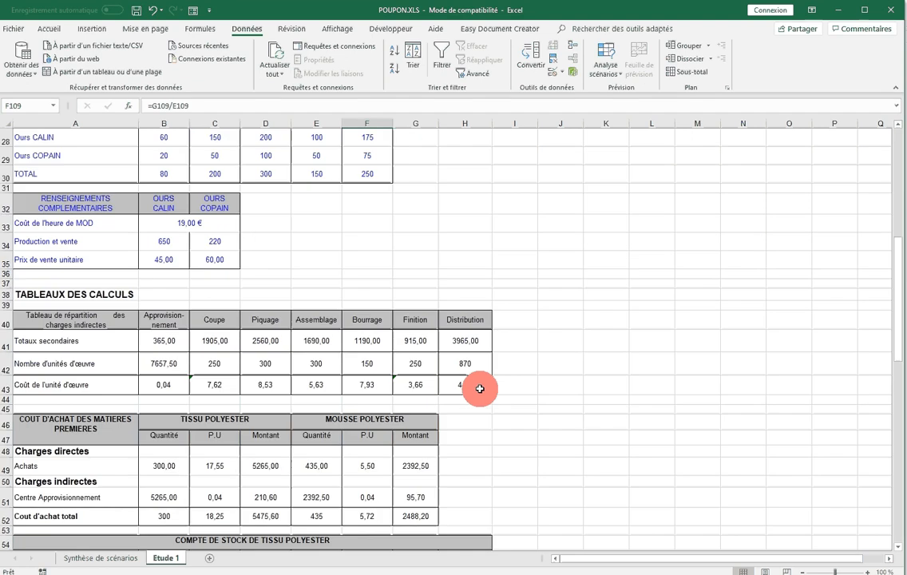
- Start a Goal Seek with the unit results C109 and F109 as the cells to define
left_click(604, 70)
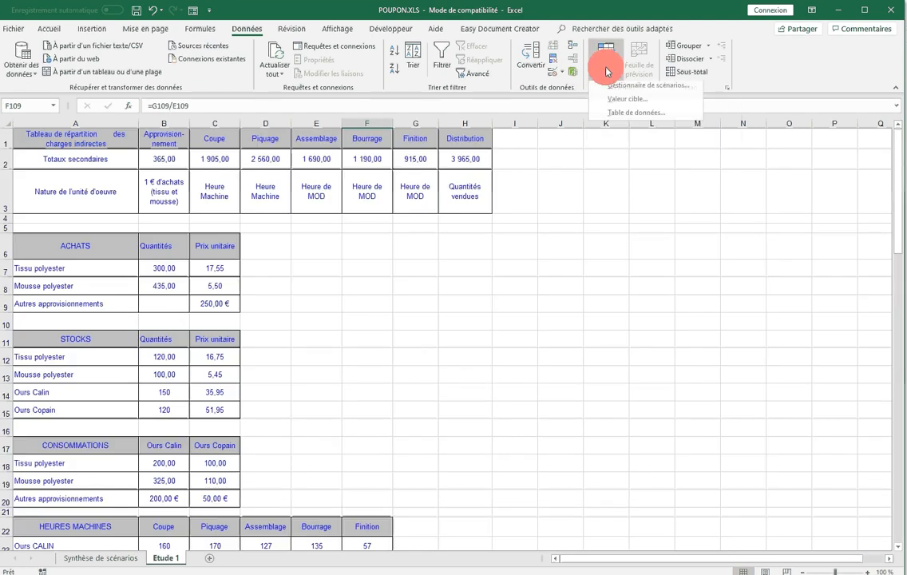
left_click(626, 103)
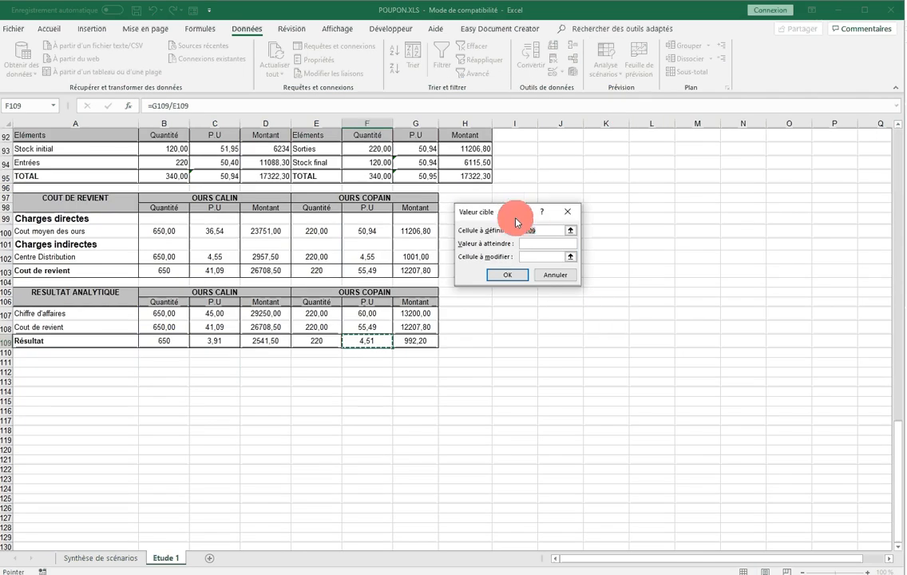
left_click_drag(515, 216, 598, 186)
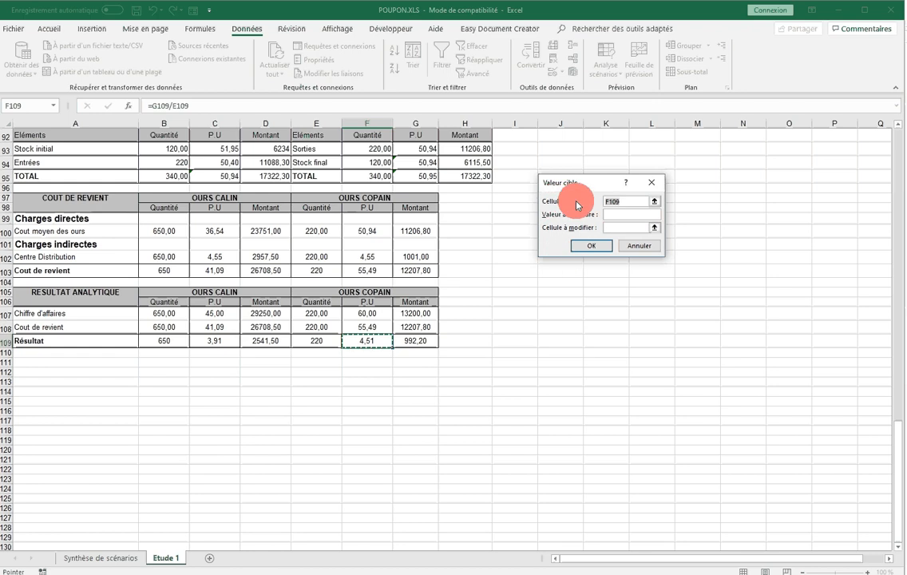
key("BackSpace")
left_click(596, 202)
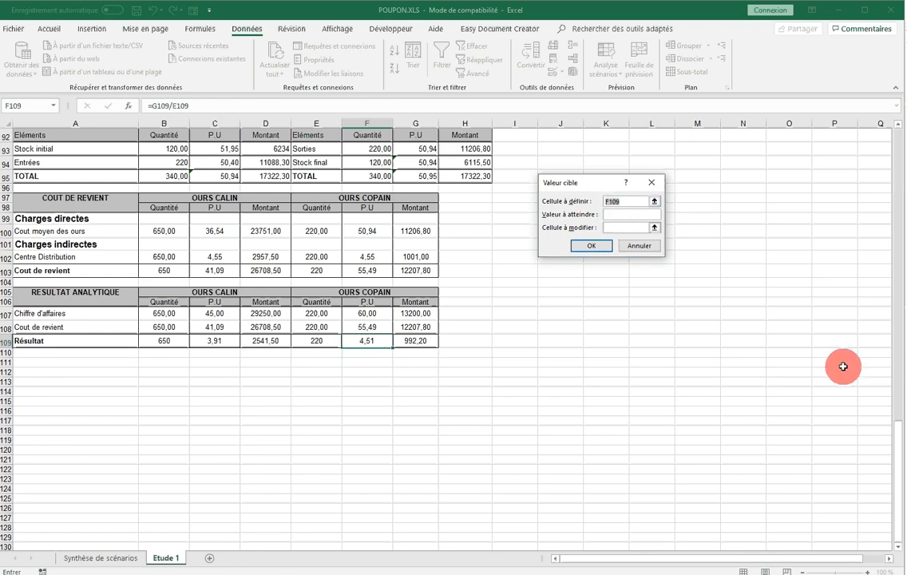
left_click(228, 341)
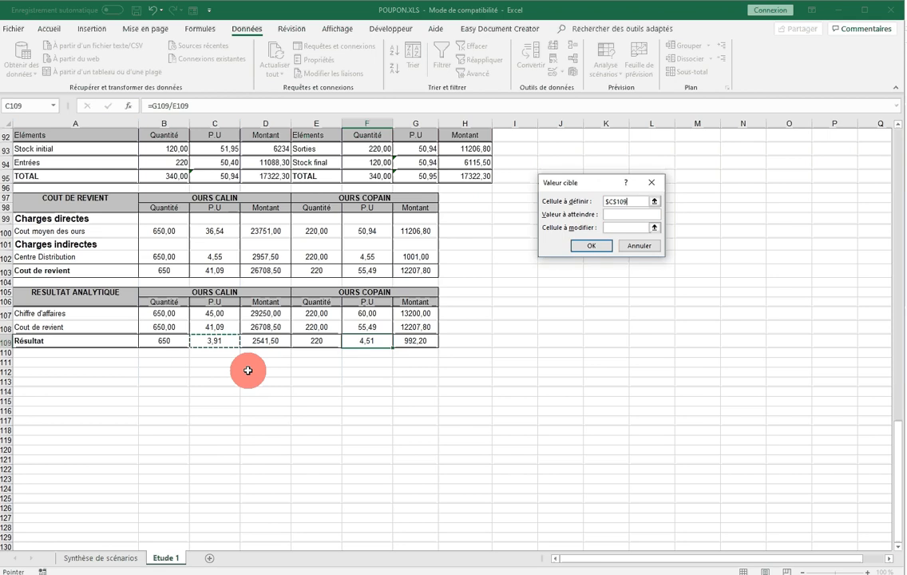
left_click(369, 341, "ctrl")
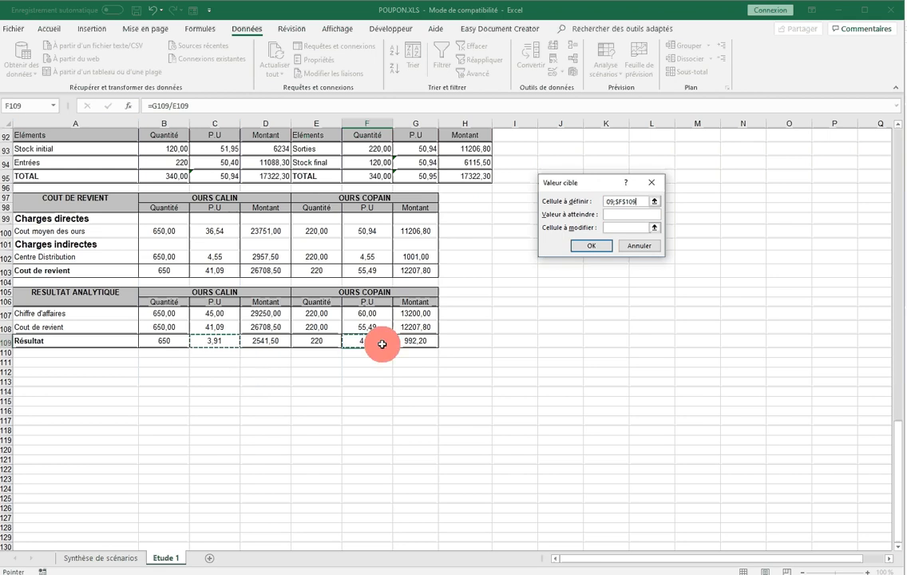
left_click(615, 215)
left_click_drag(643, 201, 573, 202)
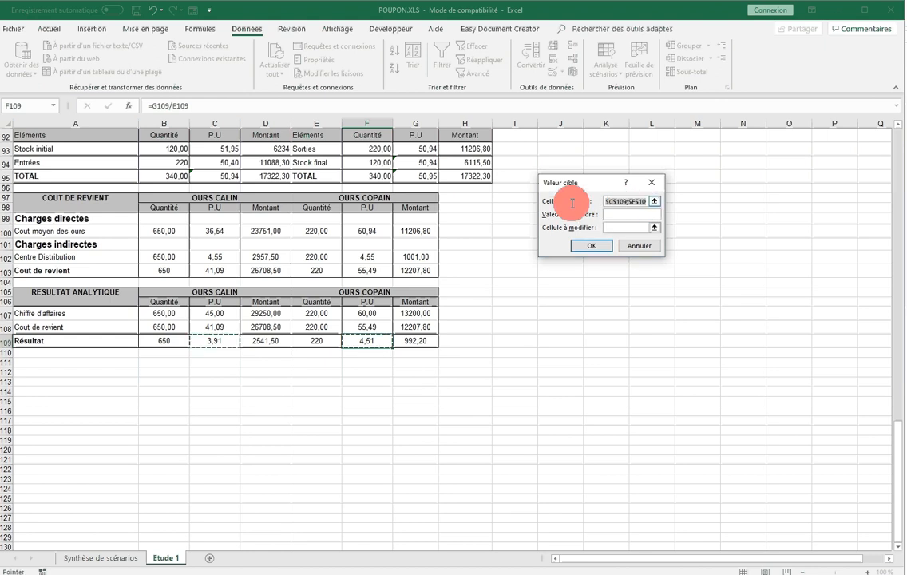
- Set the goal to 0 with the labour hour cost B33 as the changing cell, run the search and accept the solution
left_click(624, 214)
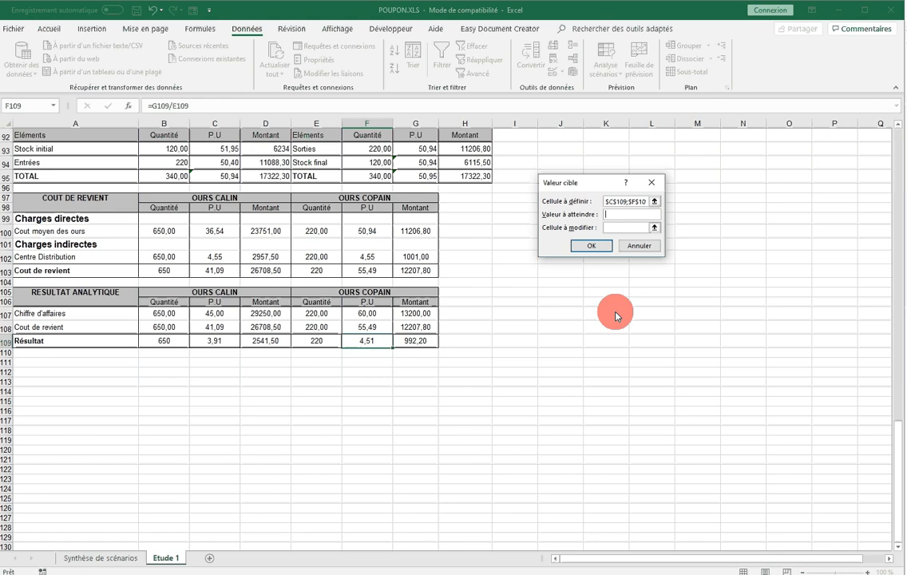
type("0")
left_click(613, 226)
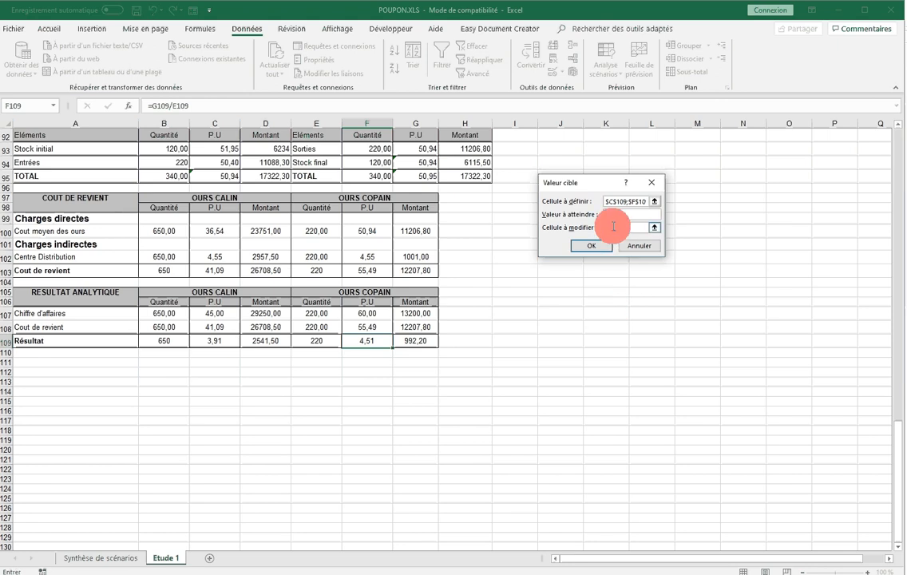
scroll(337, 313, "up", 4)
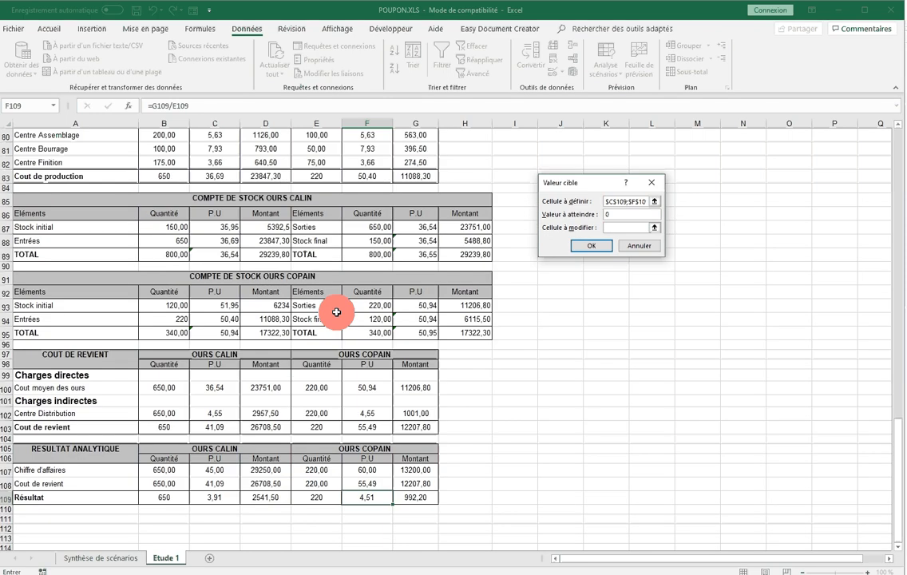
scroll(336, 313, "up", 20)
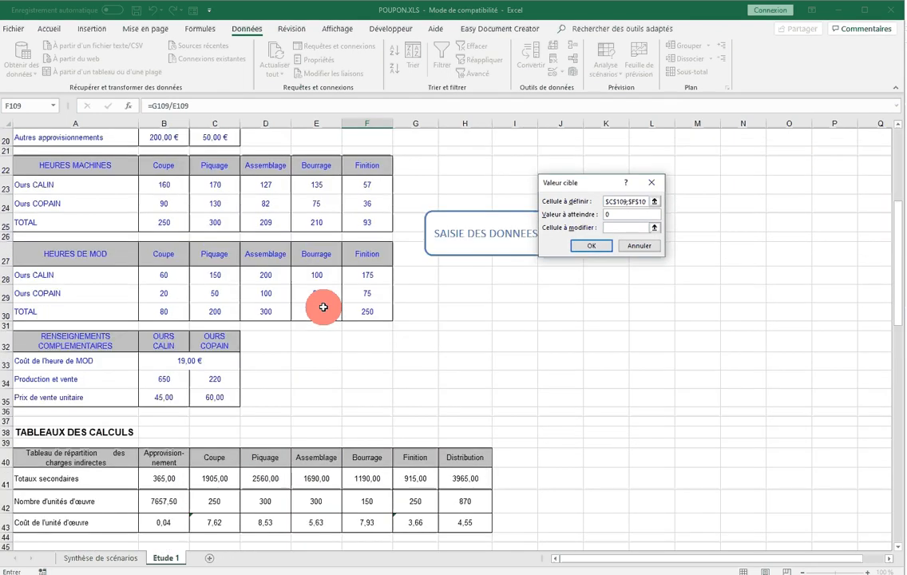
left_click(206, 365)
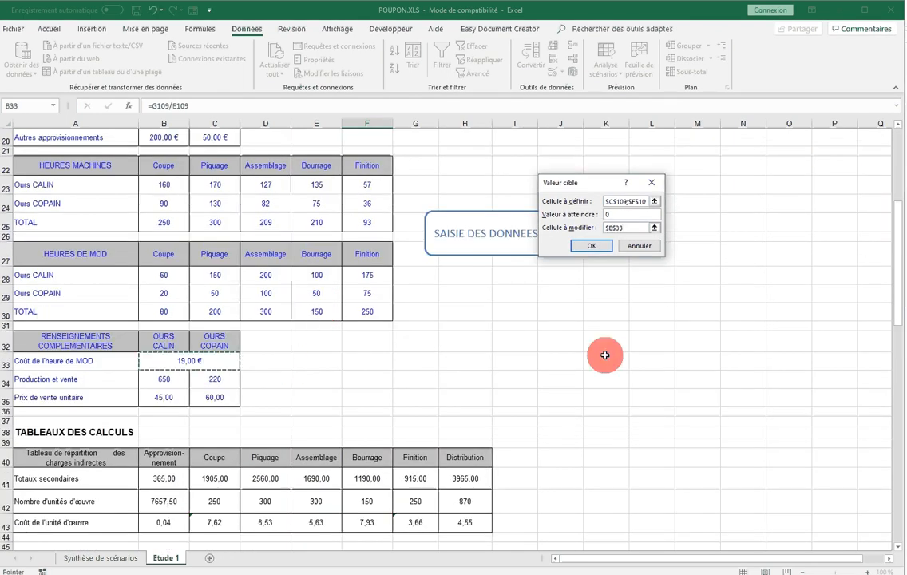
left_click(599, 246)
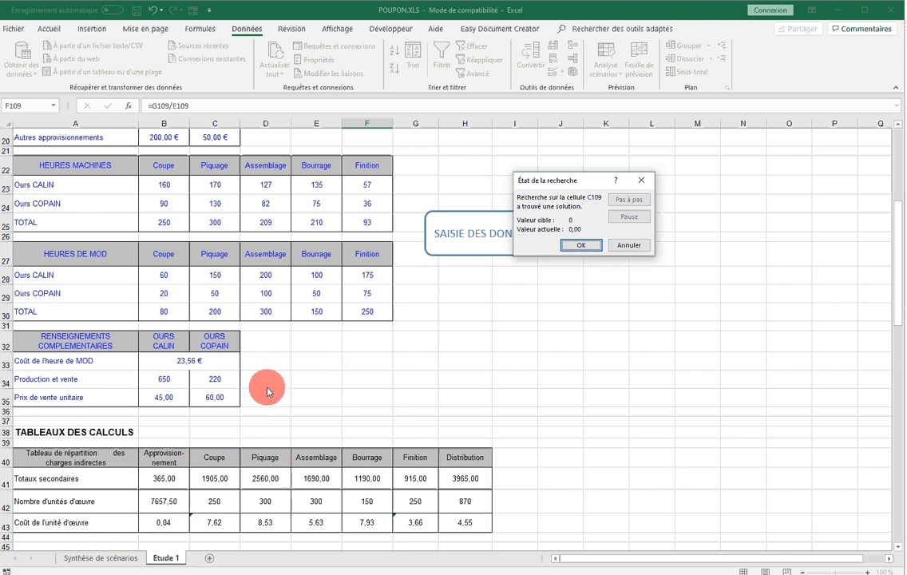
left_click(581, 245)
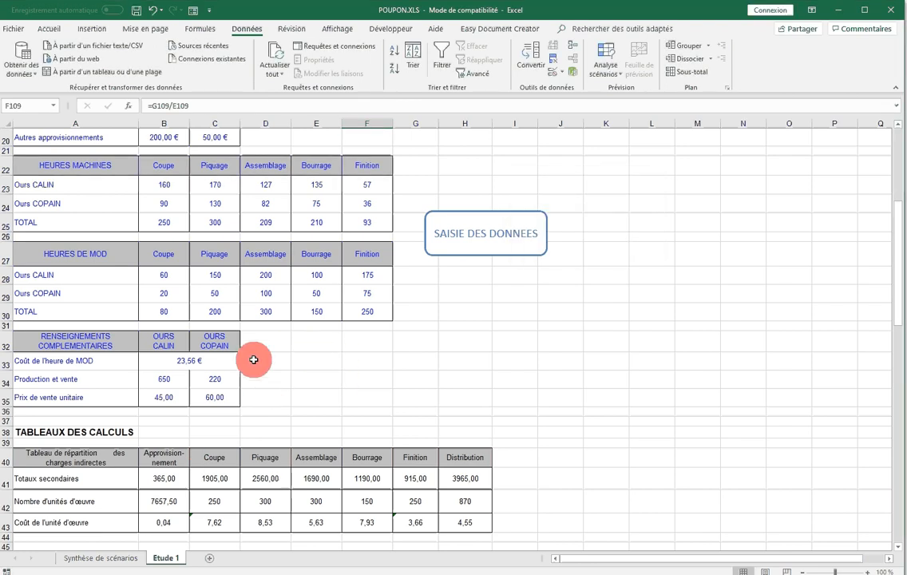
- Check the recalculated unit results of Ours Calin and Ours Copain in C109 and F109
scroll(254, 358, "down", 2)
scroll(253, 359, "down", 12)
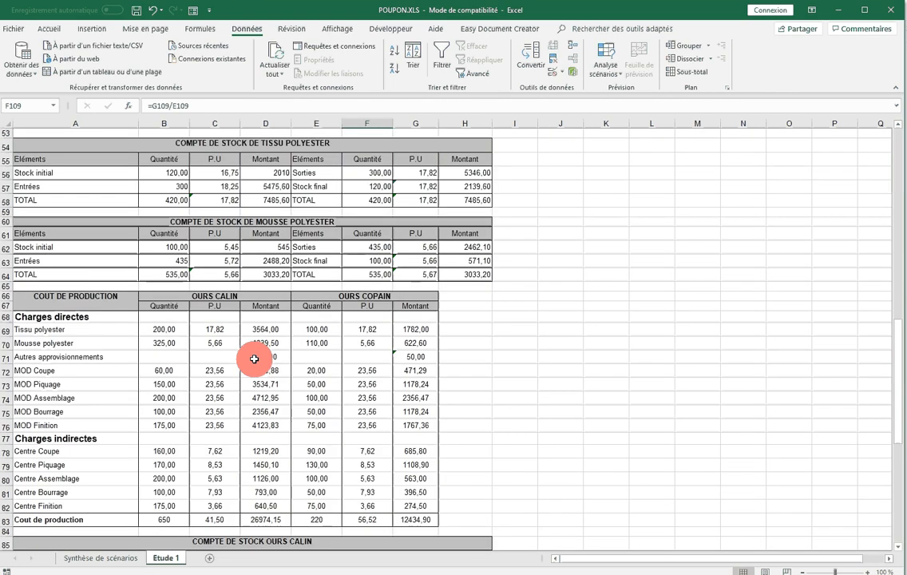
scroll(254, 359, "down", 9)
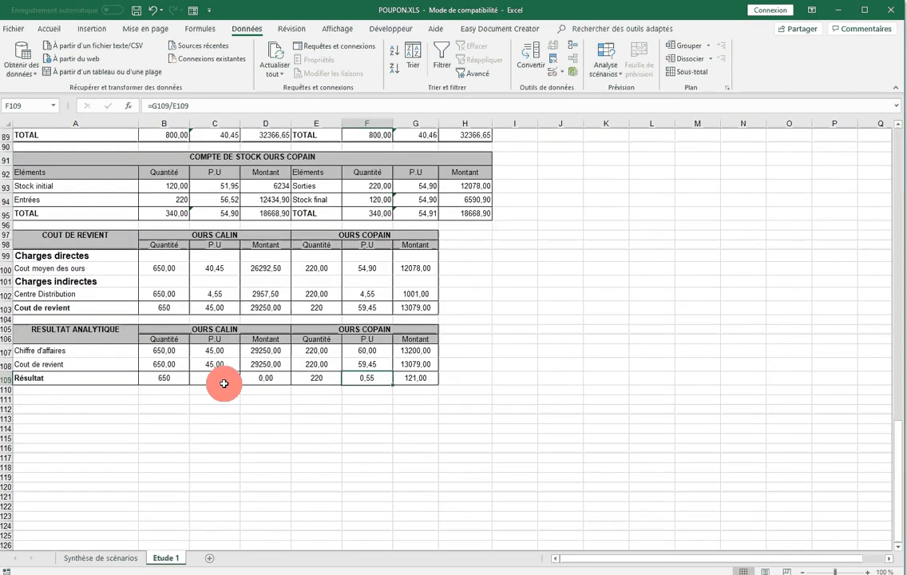
left_click(223, 378)
left_click(366, 378)
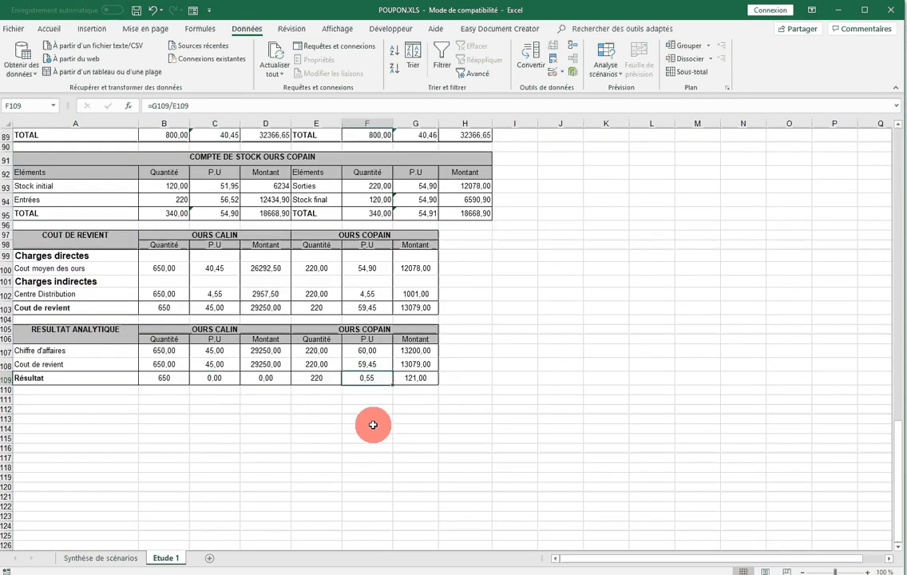